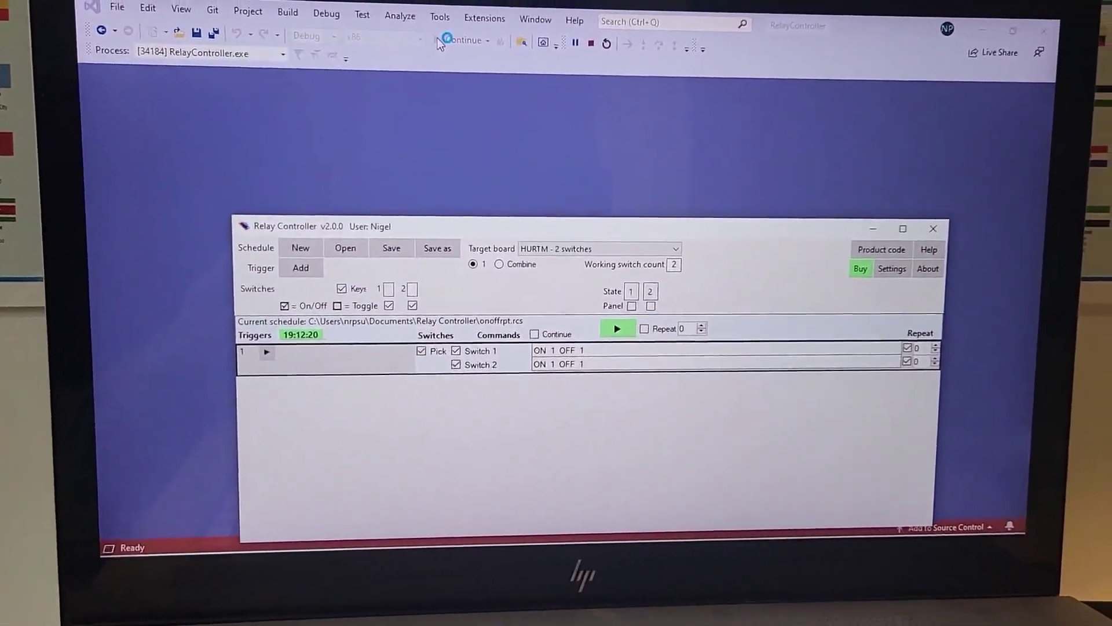
key(alt+Tab)
key(alt+Tab)
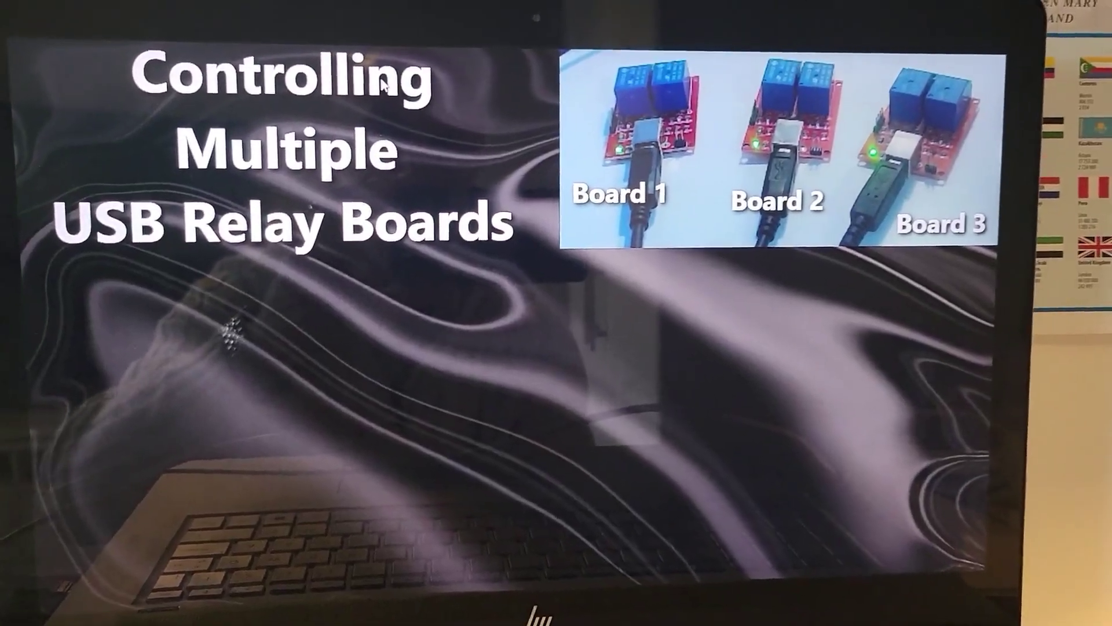
key(alt+Tab)
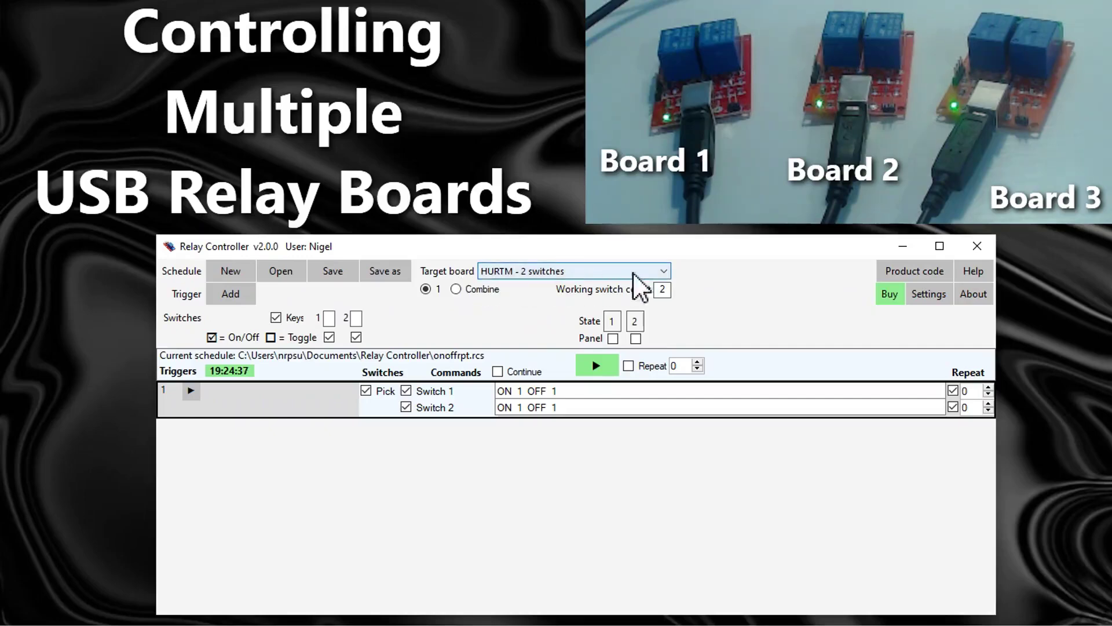
- Target the first HURTM board in the list, run the onoffrpt.rcs schedule on it and stop it
click(664, 272)
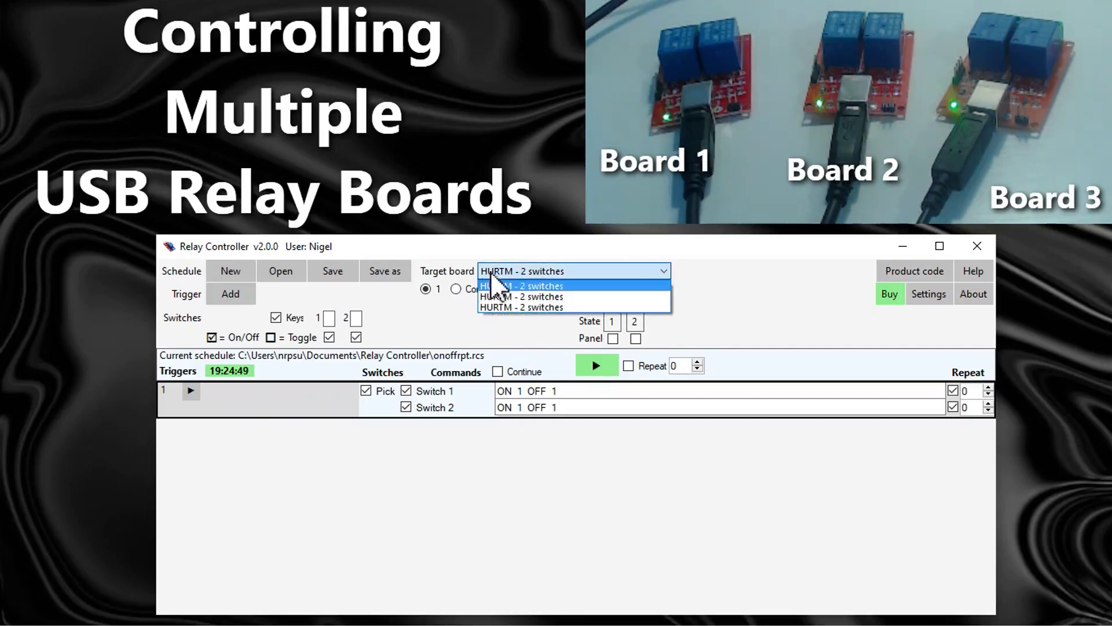
click(523, 319)
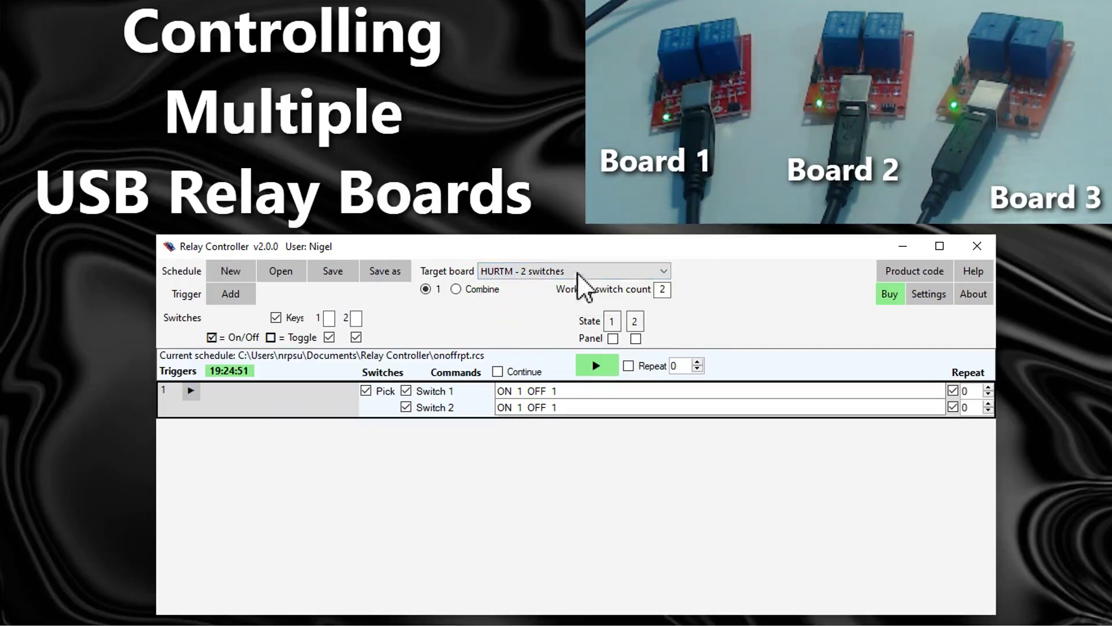
click(660, 270)
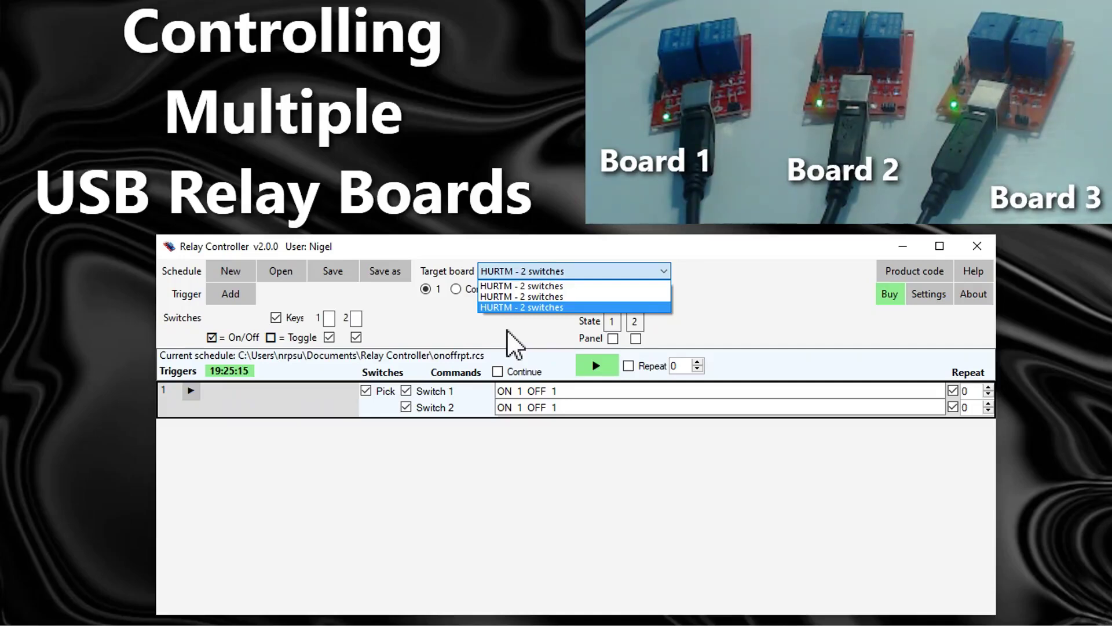
click(543, 286)
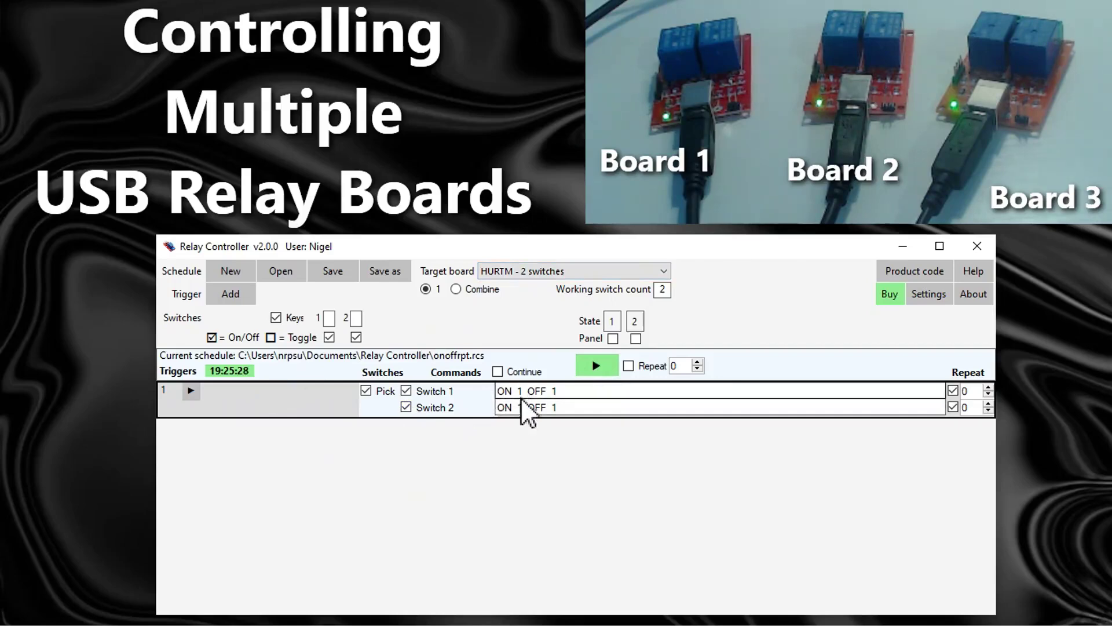
click(608, 367)
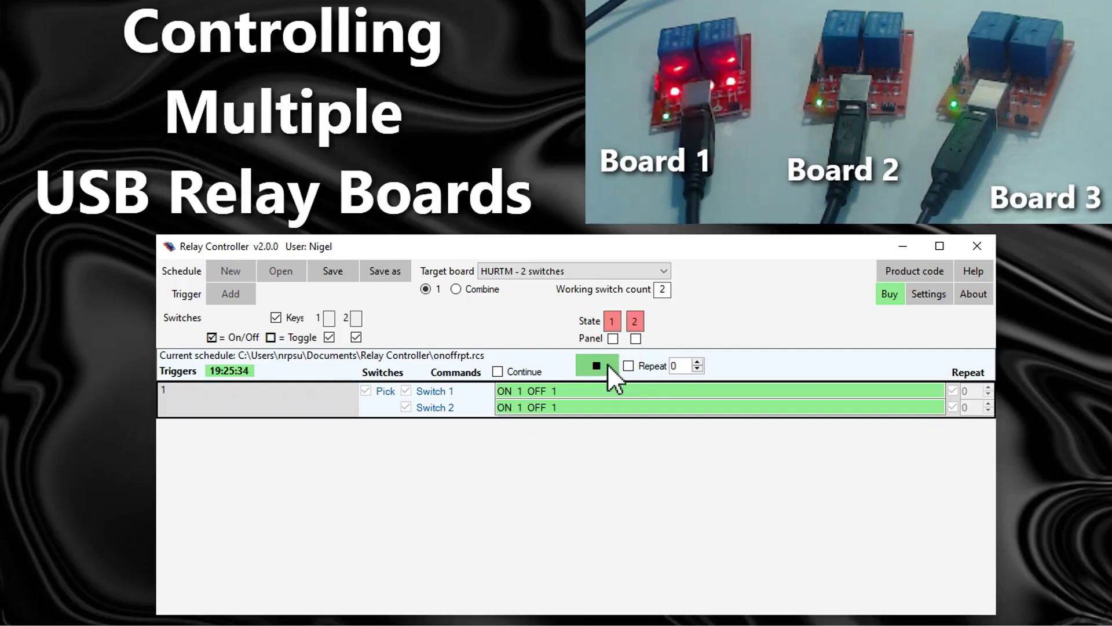
click(608, 365)
- Target the second HURTM board in the list, run the schedule on it and stop it
click(663, 271)
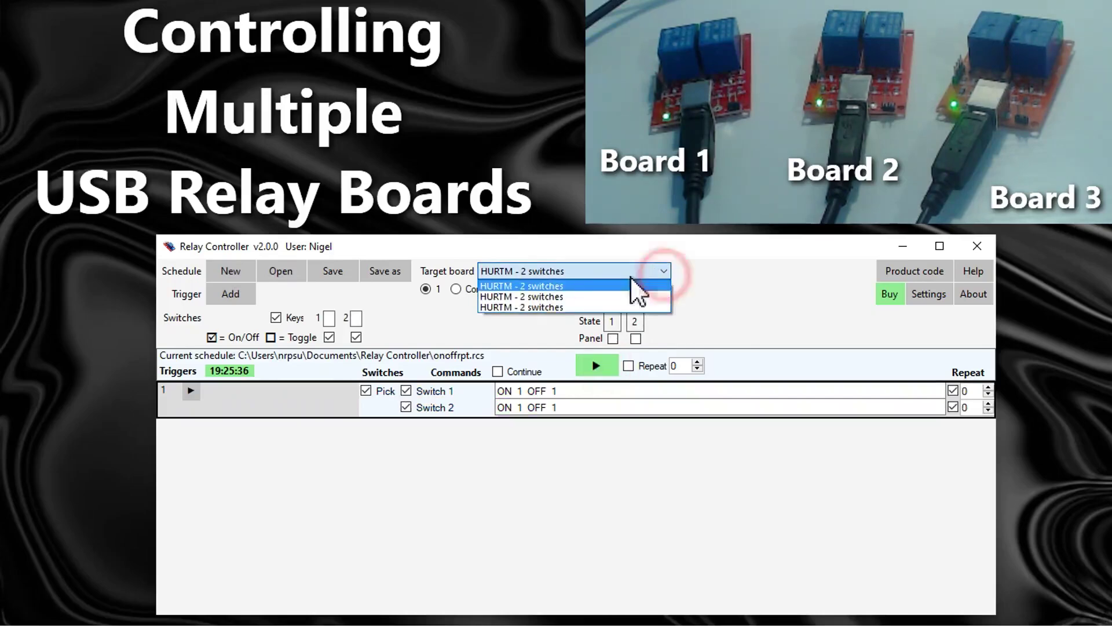
click(525, 297)
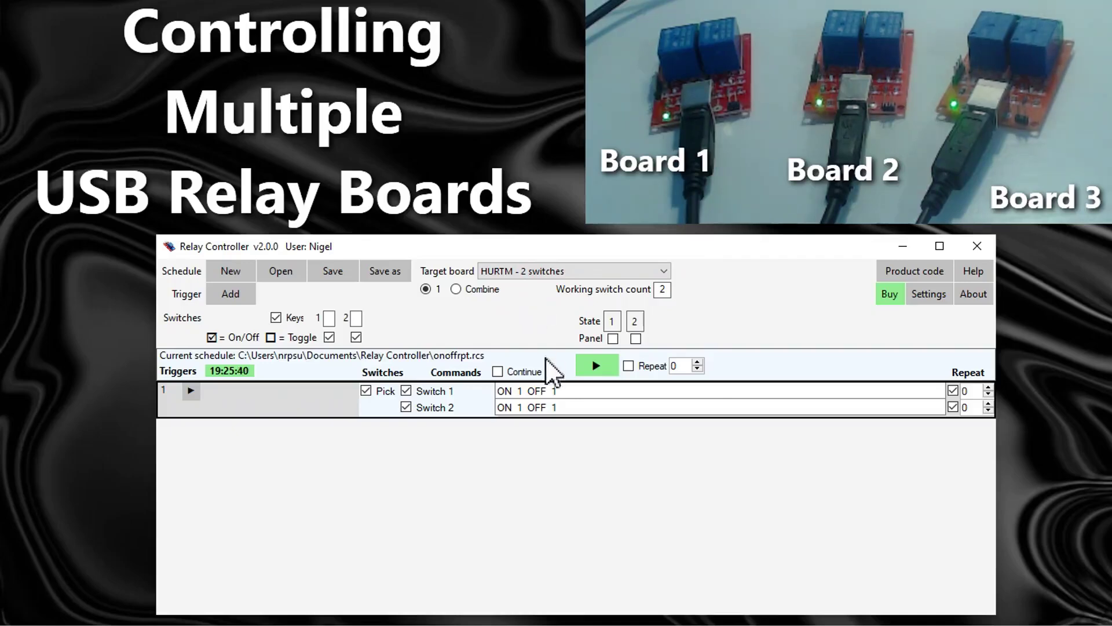
click(599, 362)
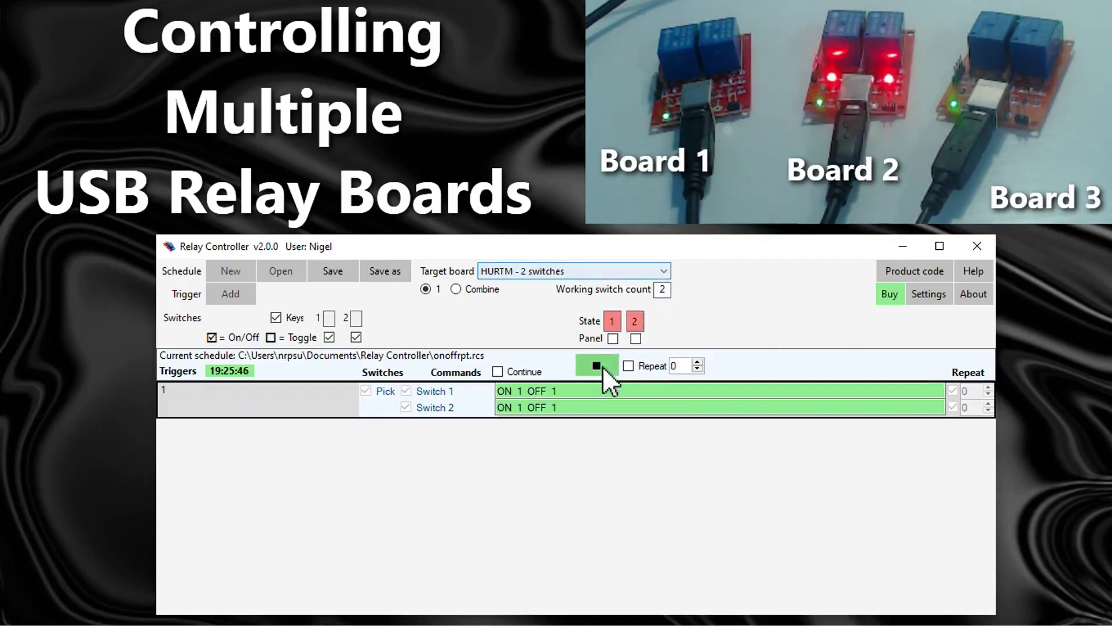
click(598, 365)
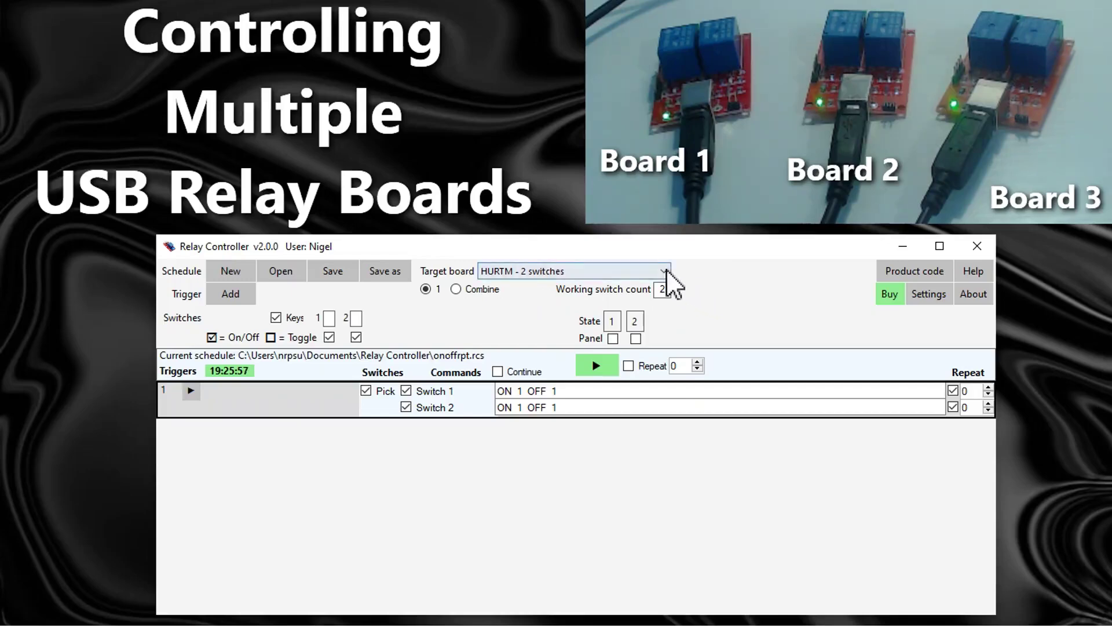
- Target the third HURTM board in the list, run the schedule on it and stop it
click(665, 271)
click(540, 306)
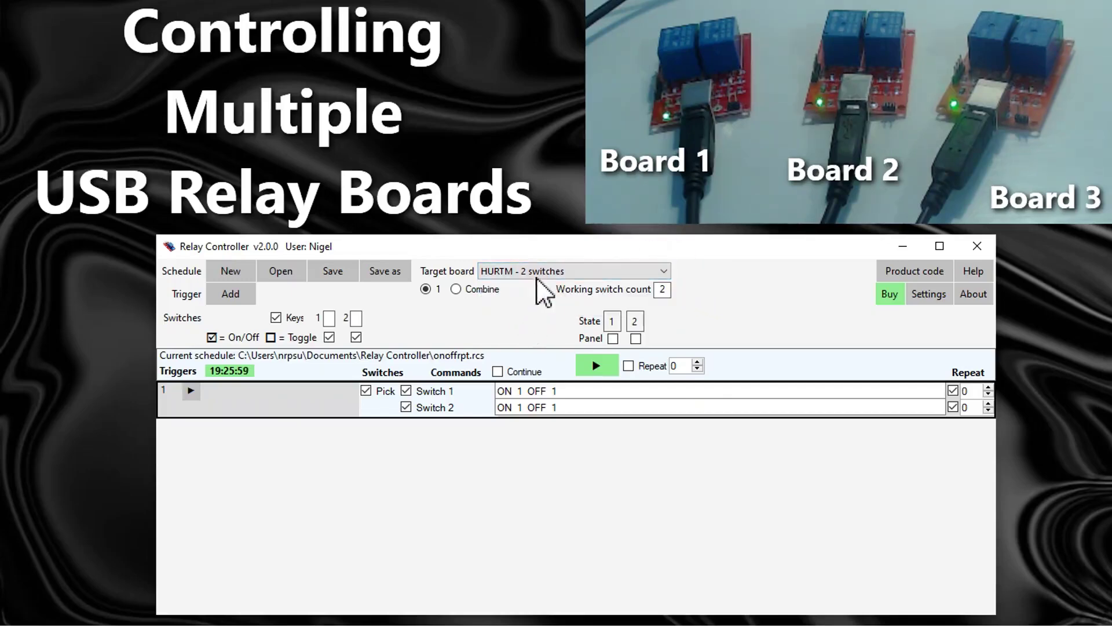
click(603, 366)
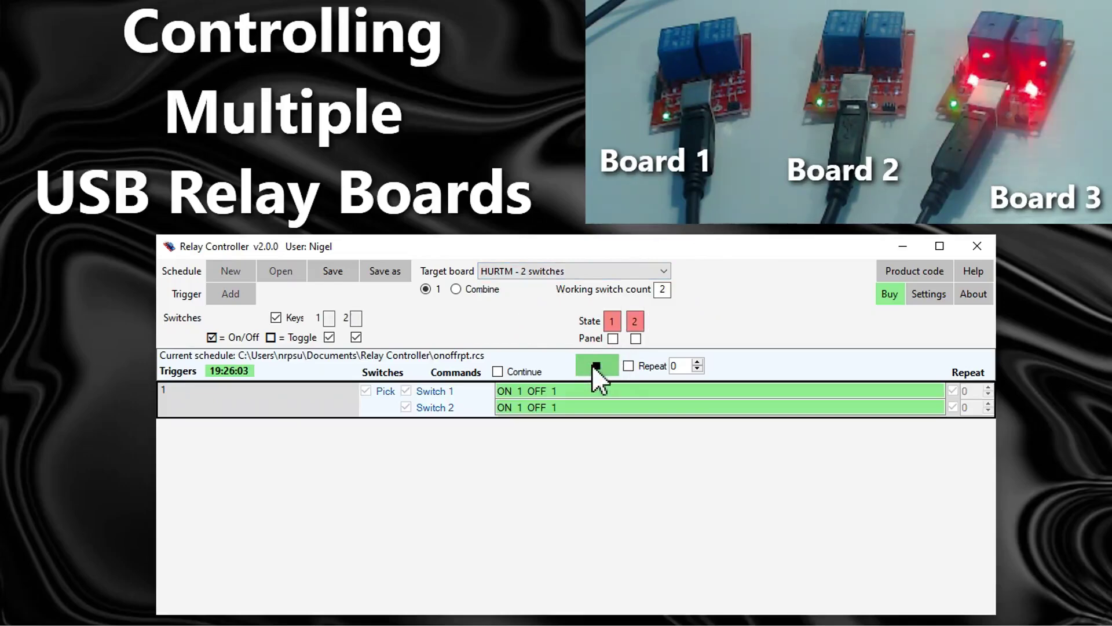
click(602, 366)
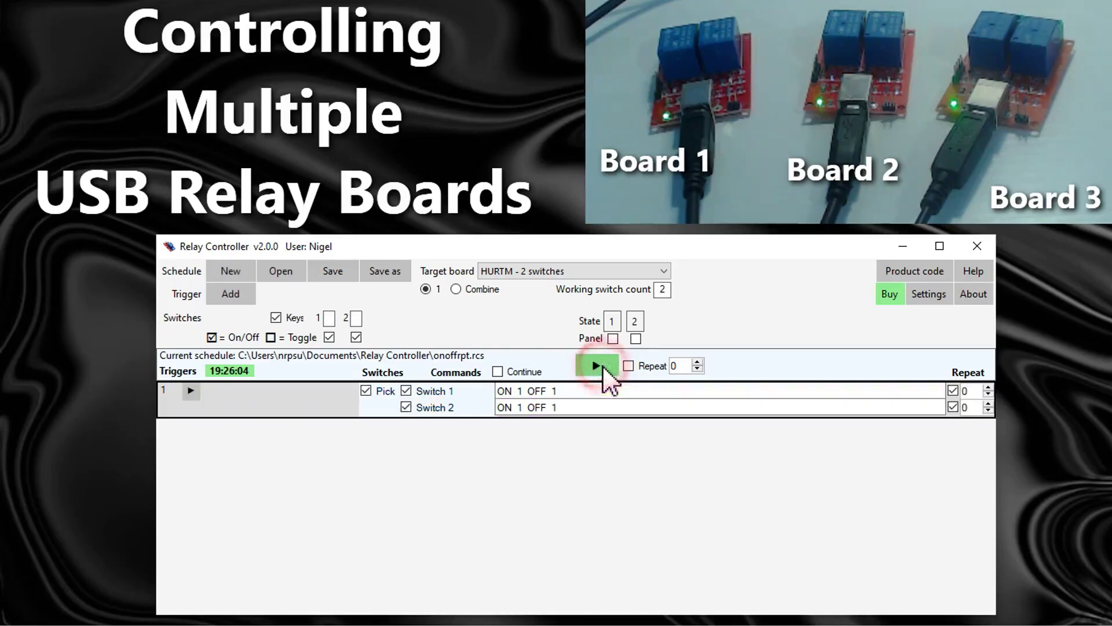
- Select the first HURTM board in the target board list and rename it "Board 1"
click(664, 271)
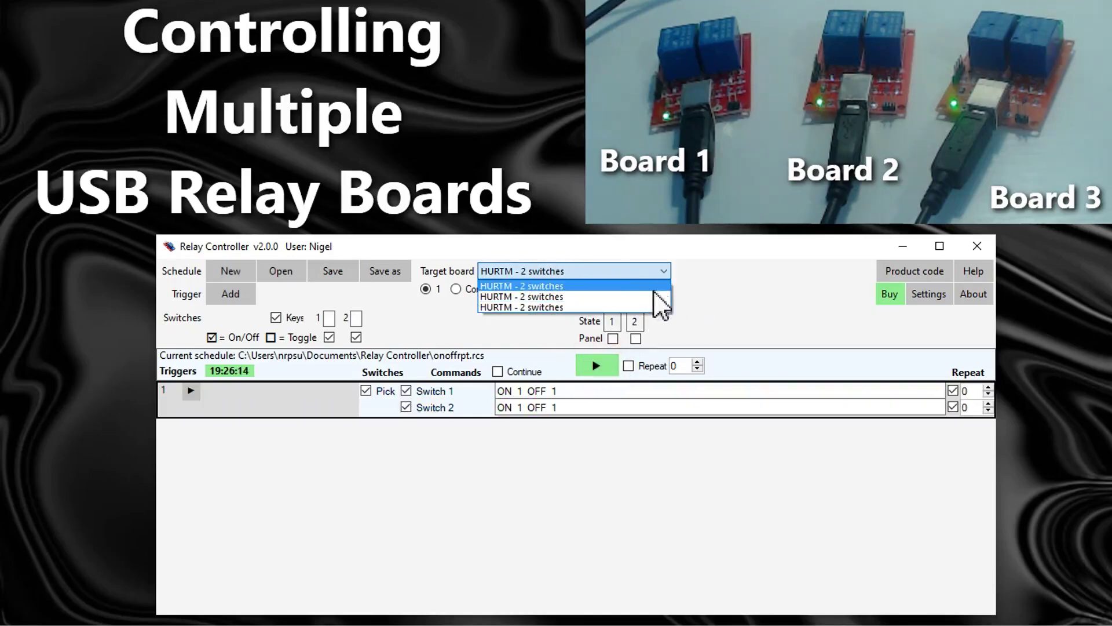
click(526, 289)
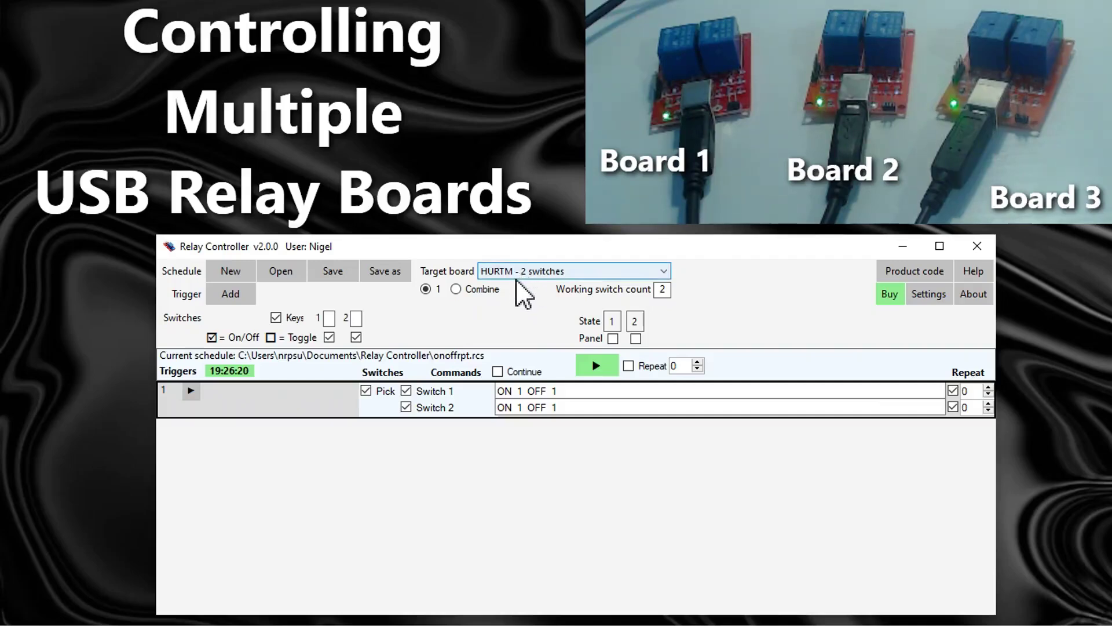
double_click(511, 275)
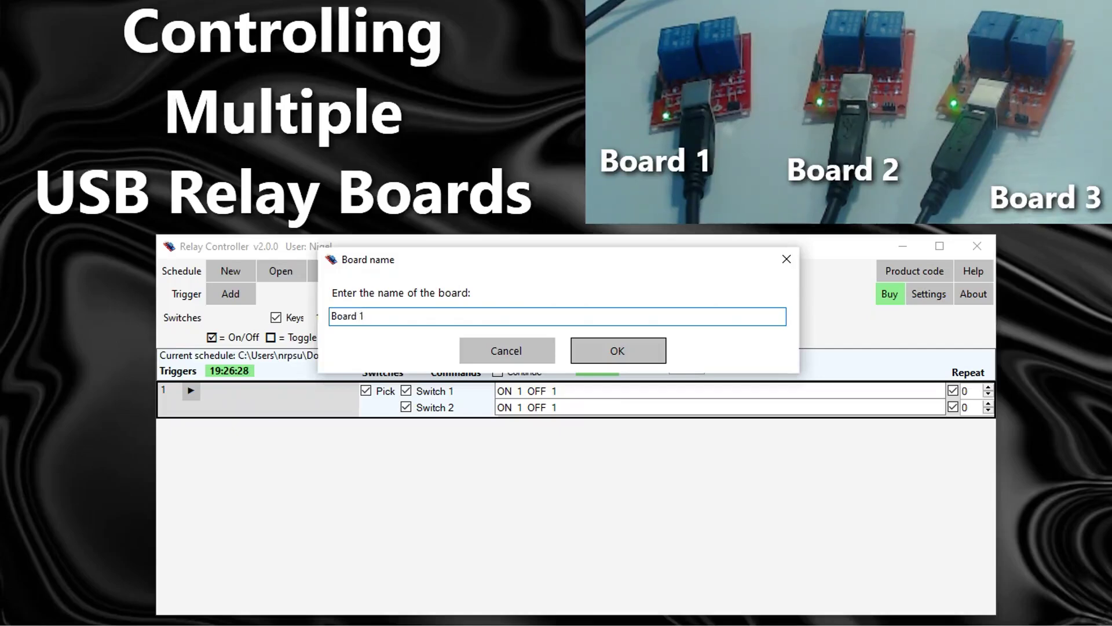
click(614, 350)
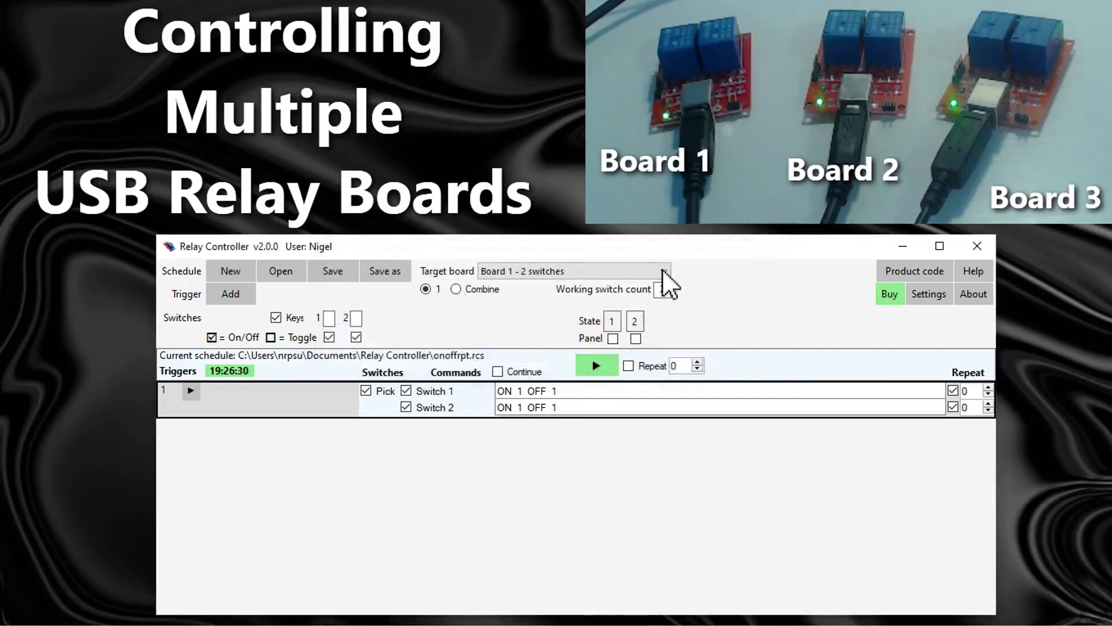
- Select the second board in the target board list and rename it "Board 2"
click(664, 271)
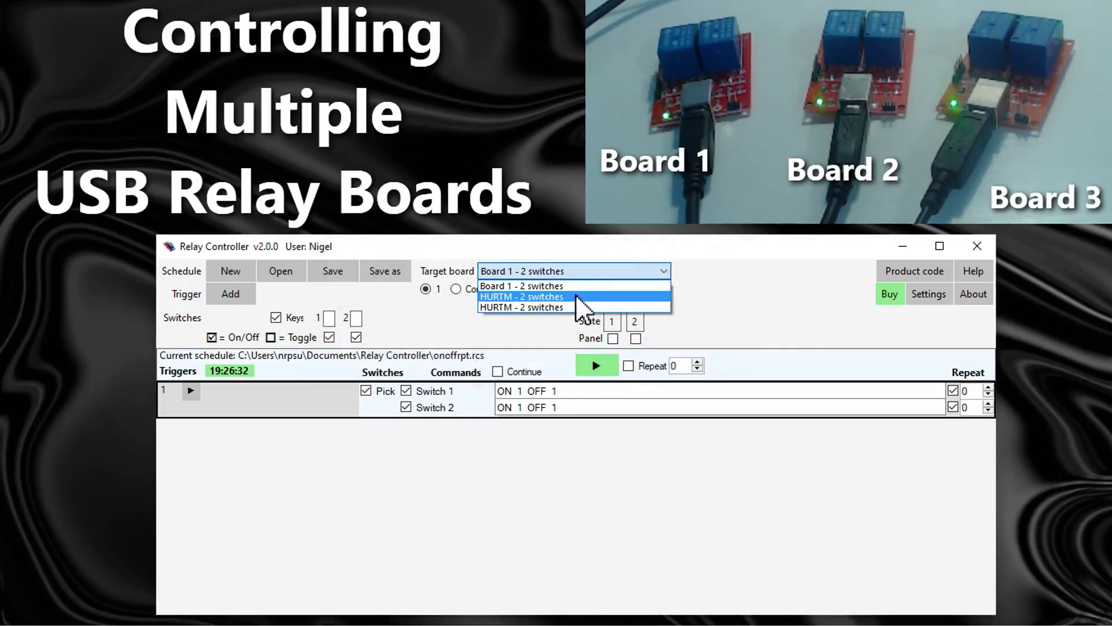
click(578, 296)
double_click(519, 272)
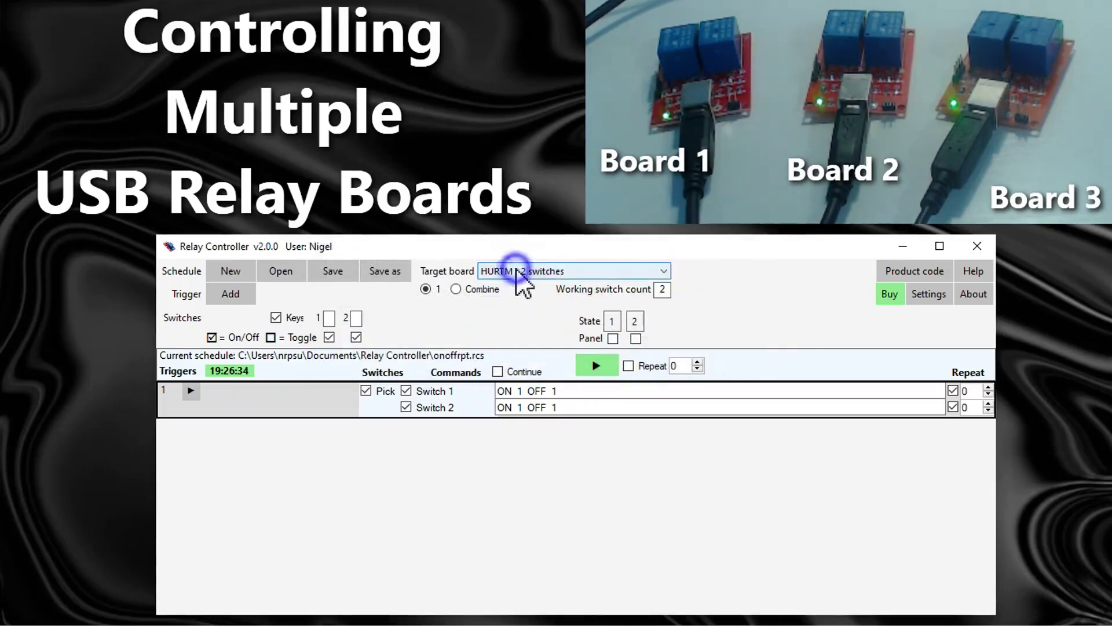
text(Board 2)
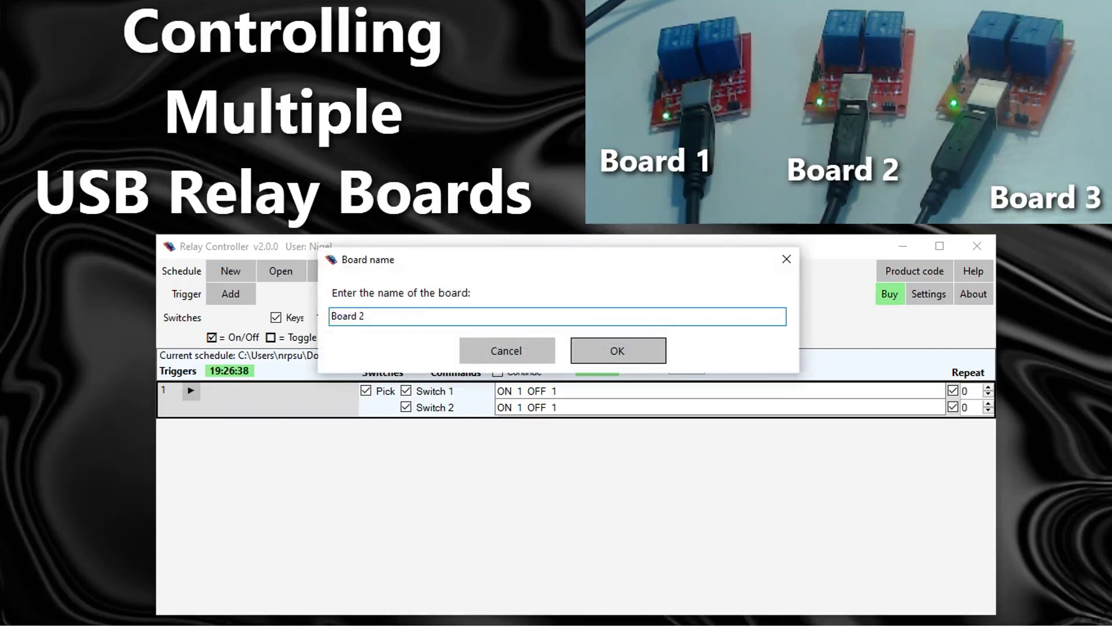
key(Return)
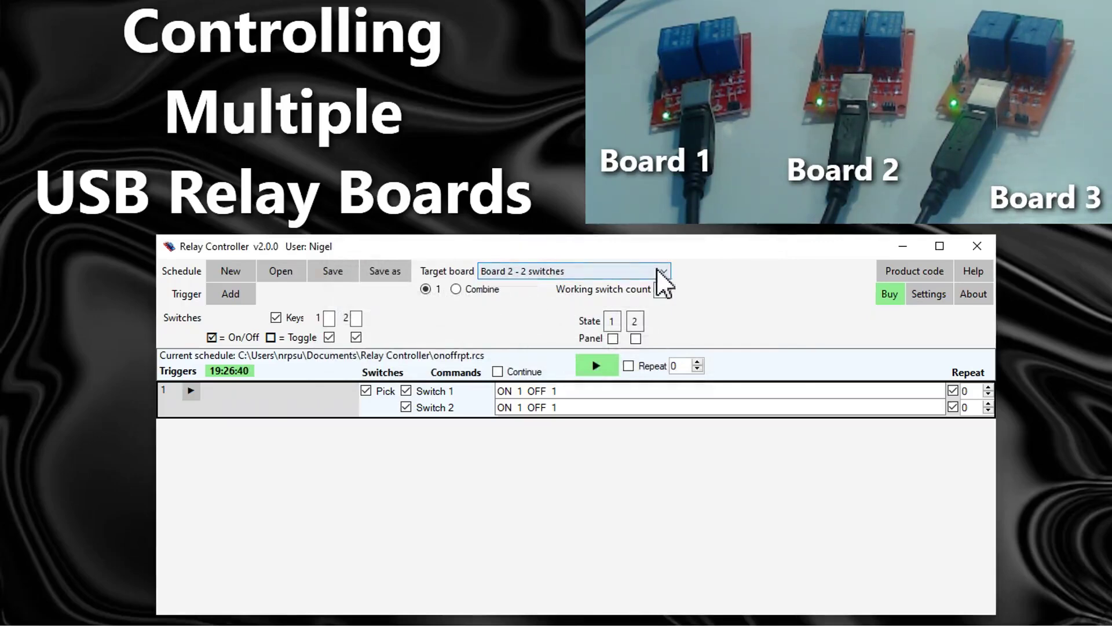
- Select the remaining HURTM board in the target board list and rename it "Board 3"
click(665, 273)
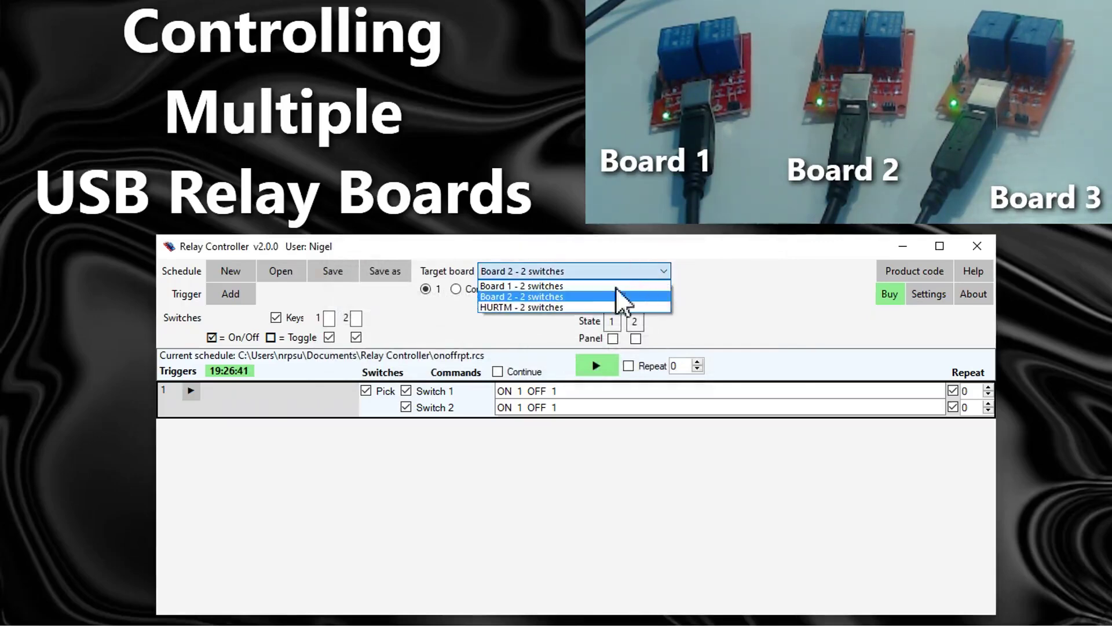
click(573, 305)
double_click(513, 274)
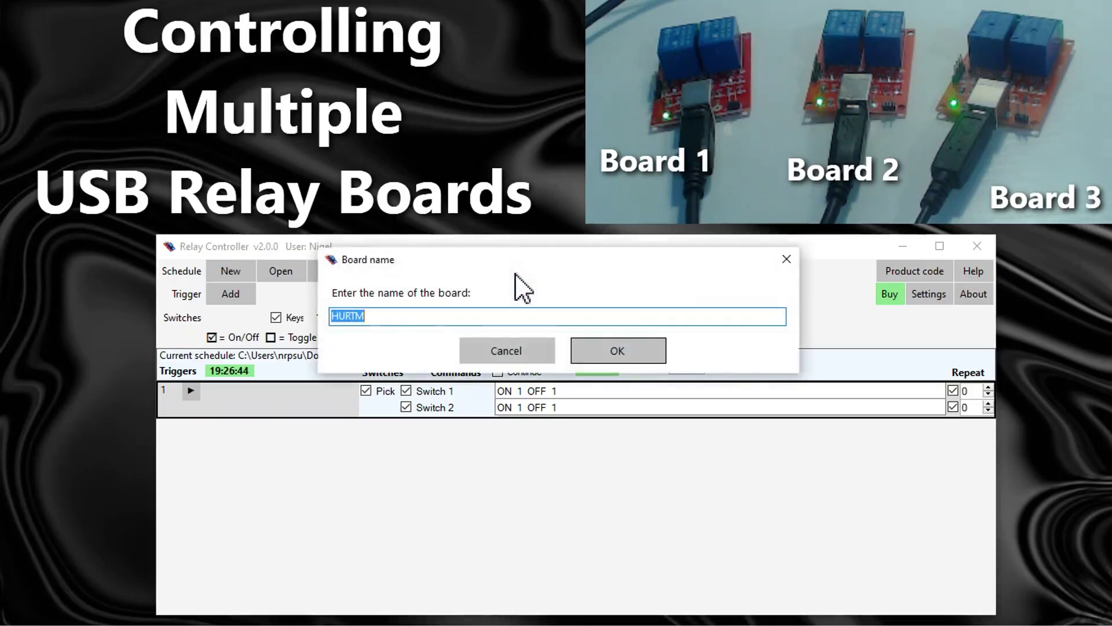
text(Board 3)
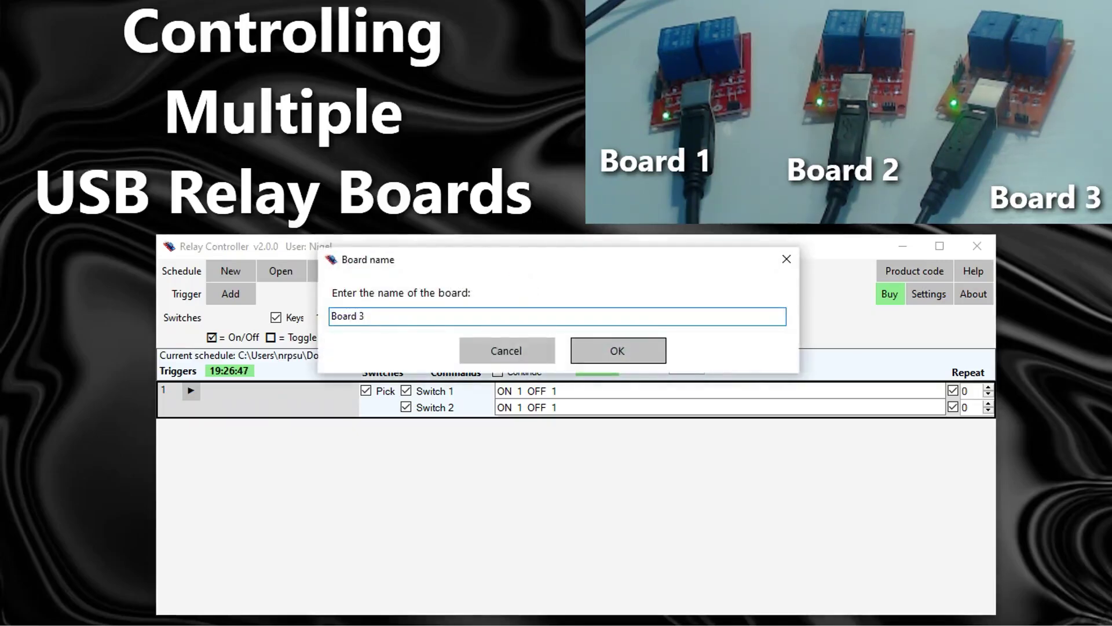
key(Return)
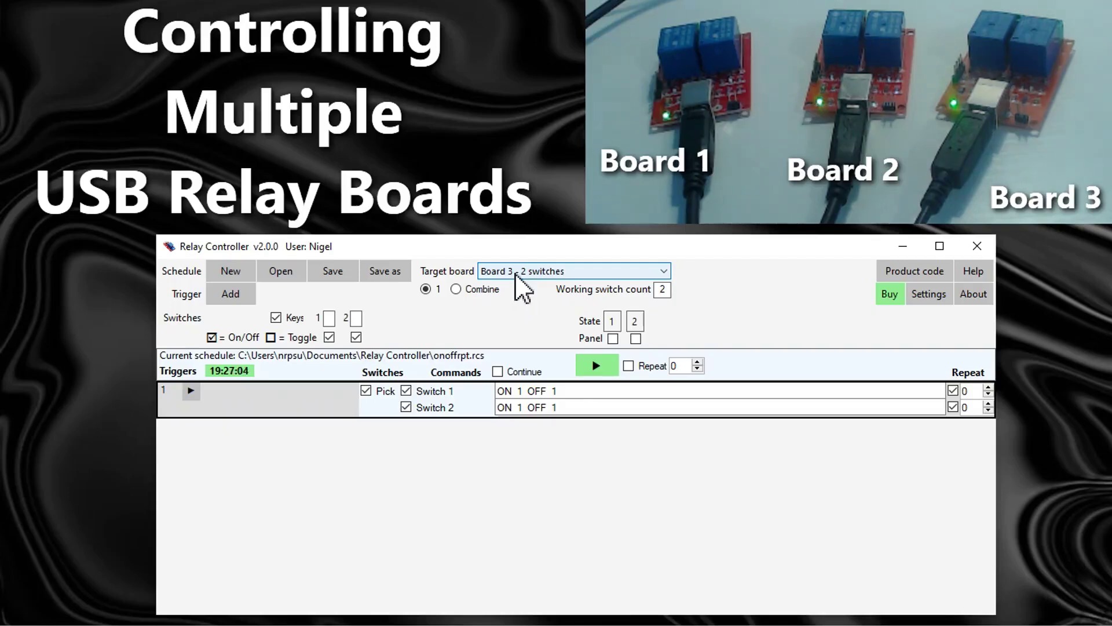
- Switch the target board mode to Combine and set the working switch count to 6
click(665, 272)
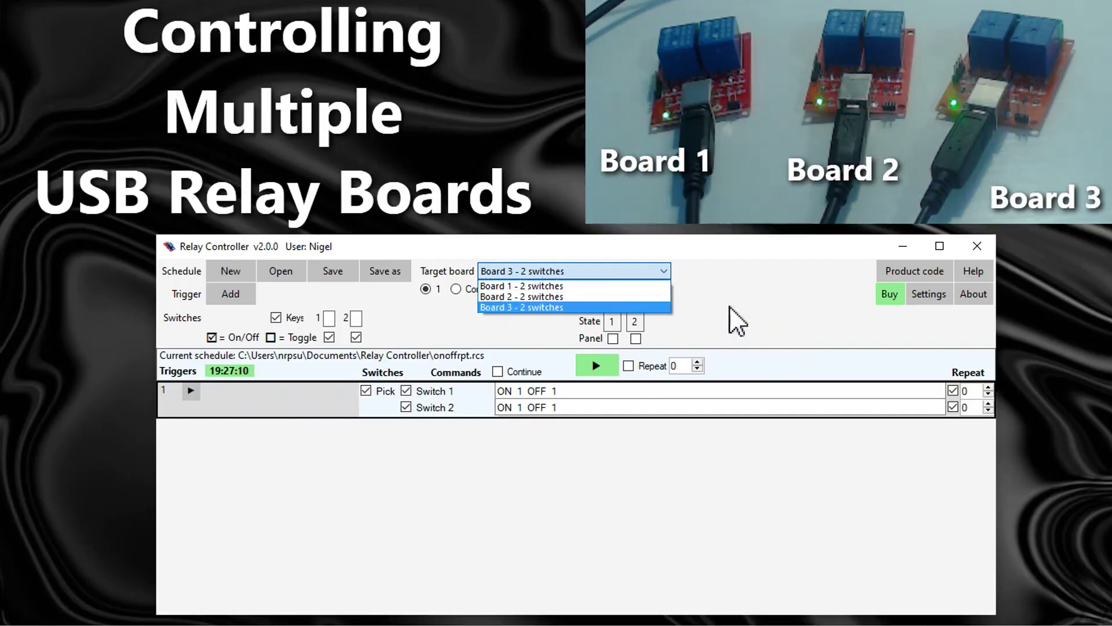
click(735, 320)
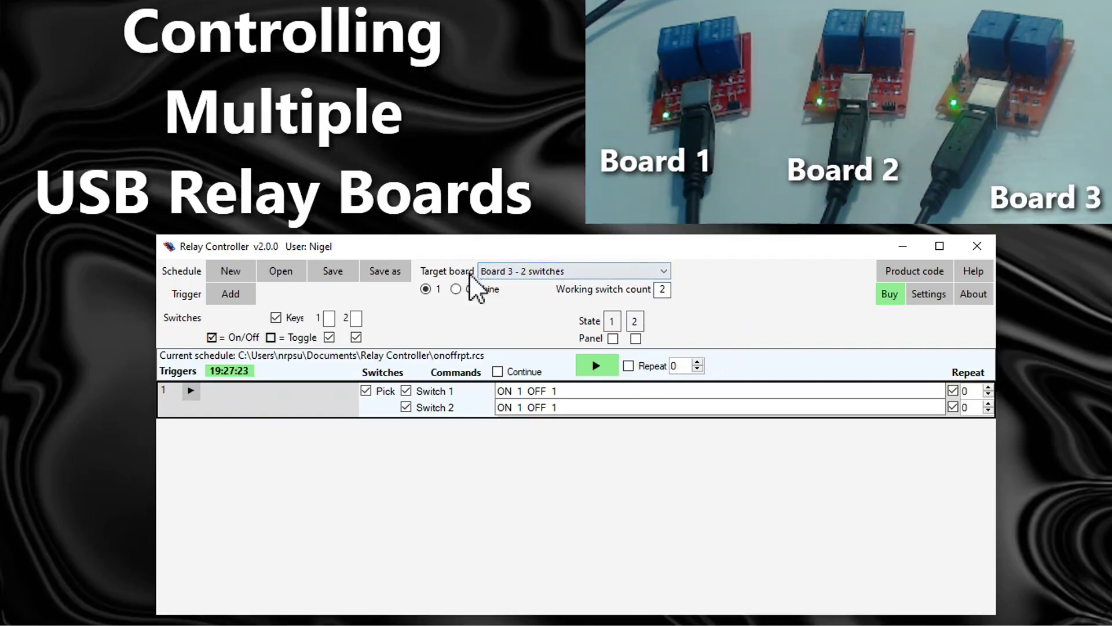
click(663, 271)
click(734, 288)
click(457, 292)
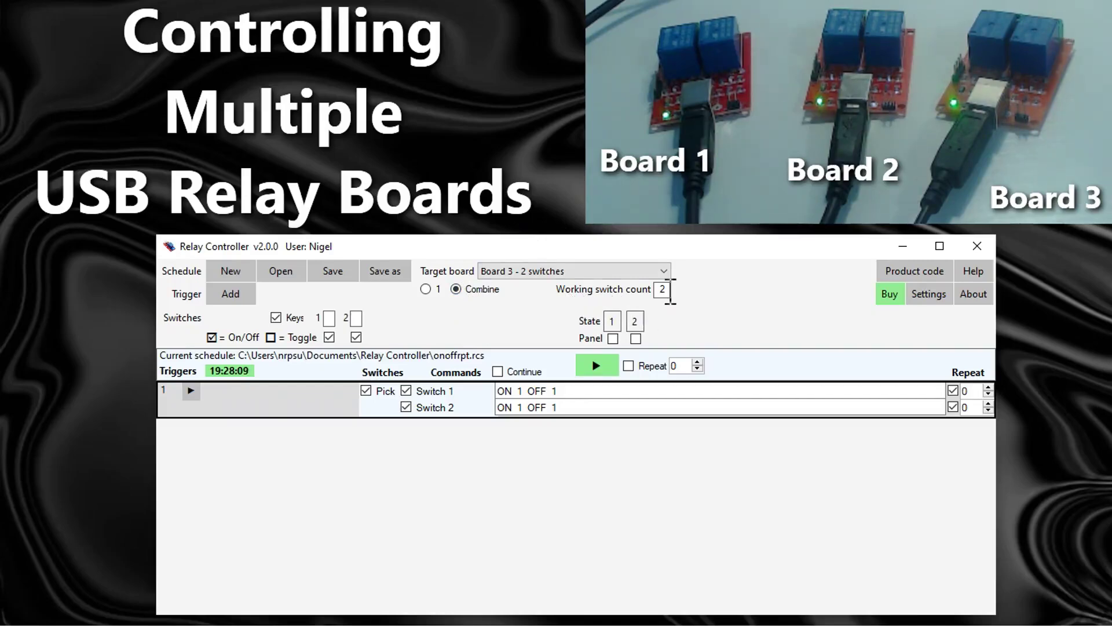
text(6)
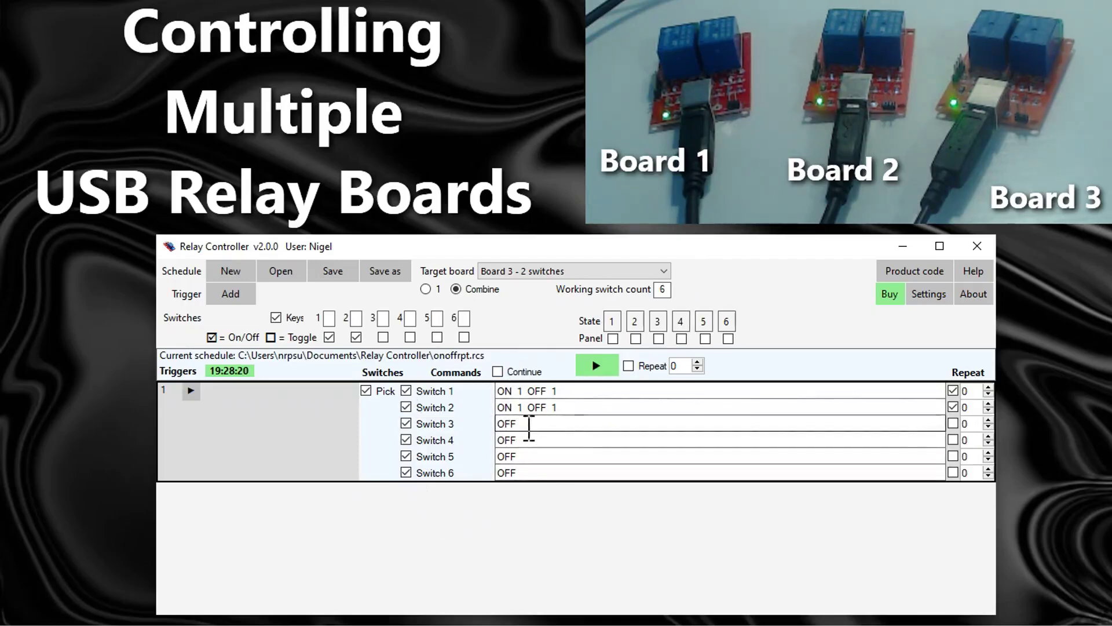
- Copy Switch 2's command sequence "ON 1 OFF 1" and use it to replace the OFF commands of Switches 3 to 6
click(571, 408)
drag(571, 407, 502, 407)
right_click(548, 409)
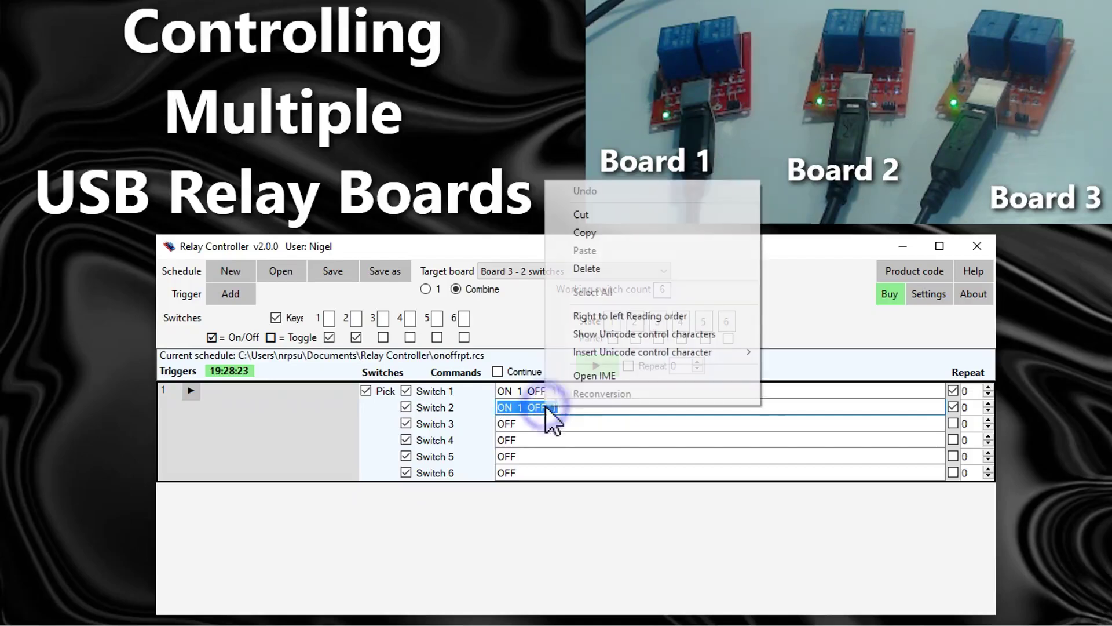
click(602, 233)
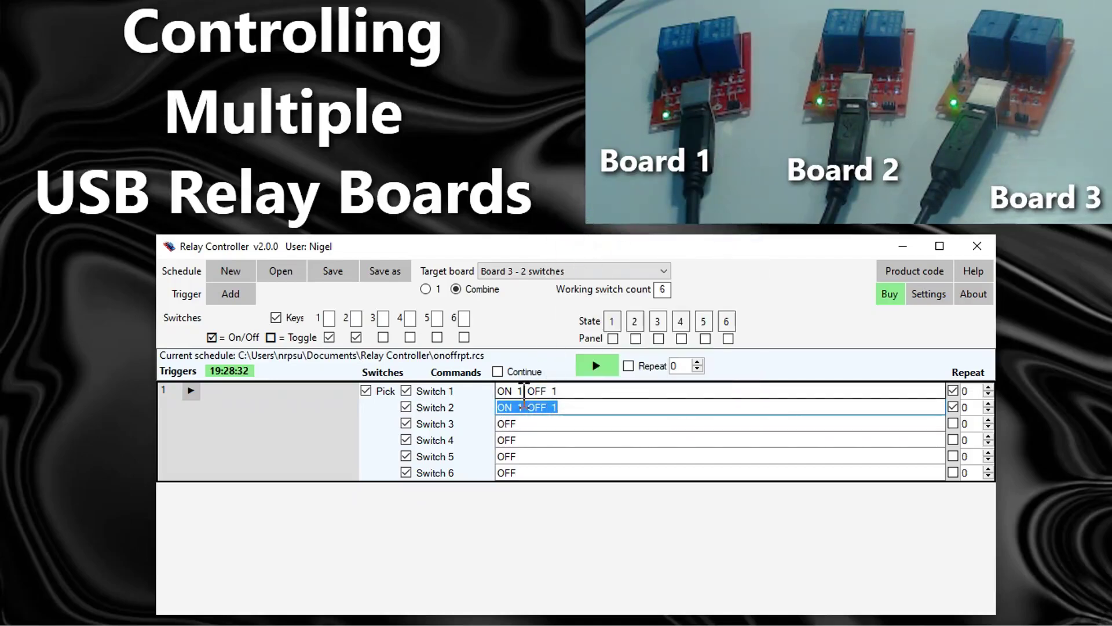
click(529, 425)
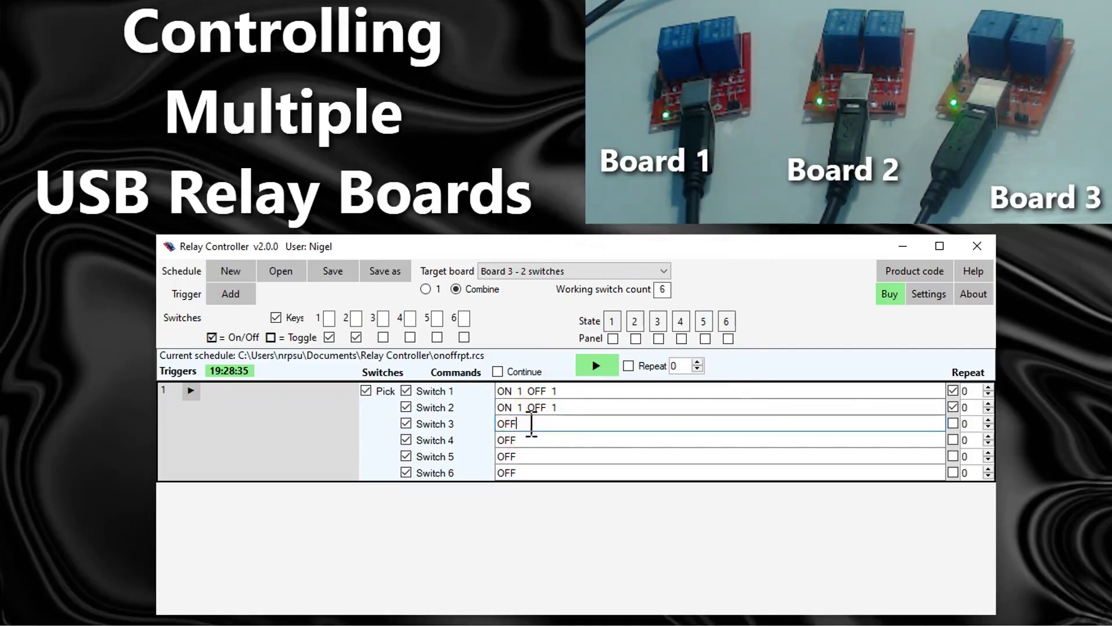
key(ctrl+v)
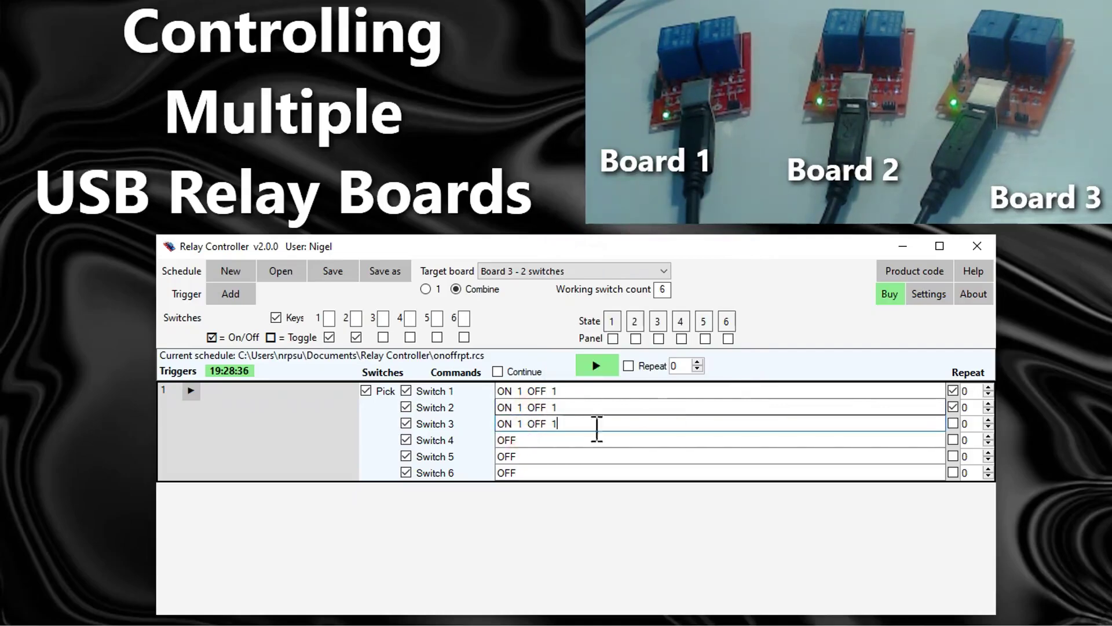
click(534, 441)
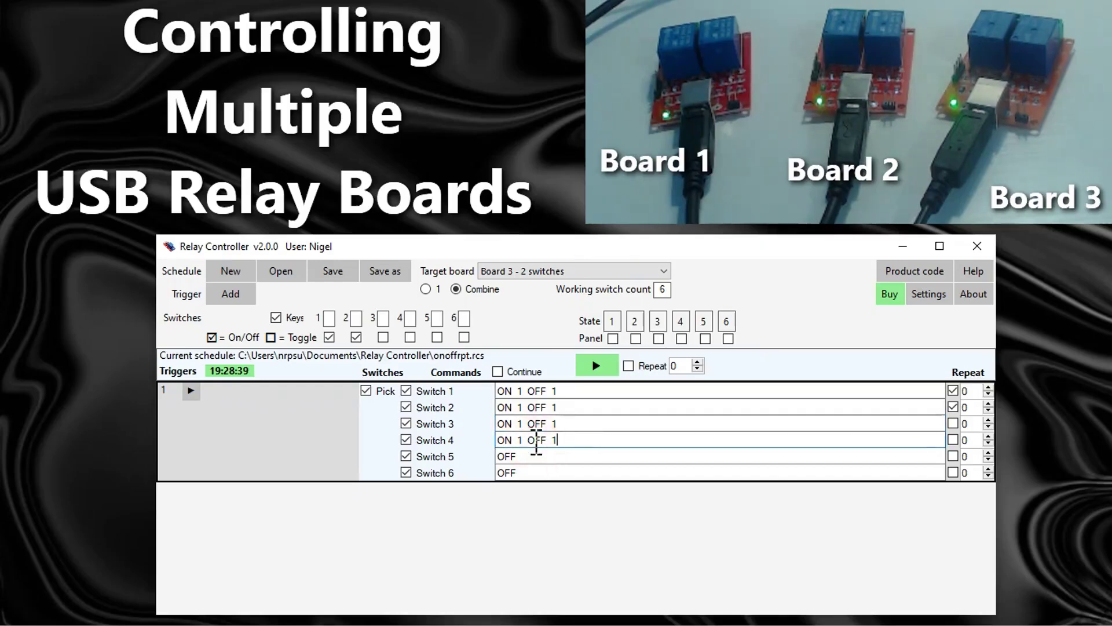
double_click(526, 456)
key(ctrl+v)
double_click(526, 473)
key(ctrl+v)
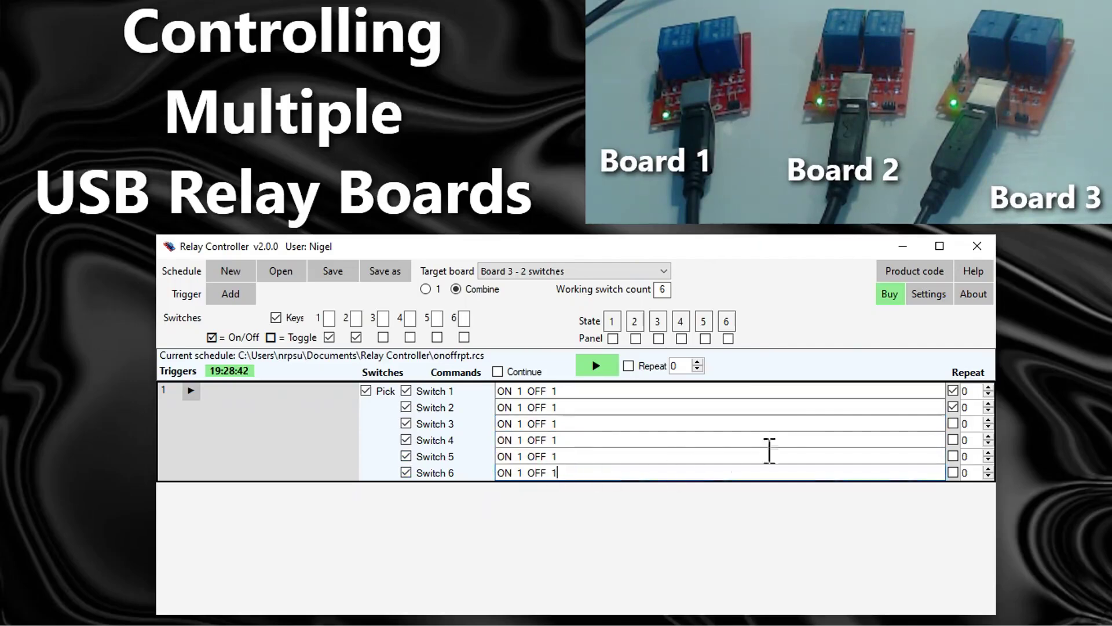
- Enable repeat for Switches 3, 4, 5 and 6, and test the schedule by running and stopping it
click(953, 423)
click(953, 440)
click(953, 456)
click(953, 472)
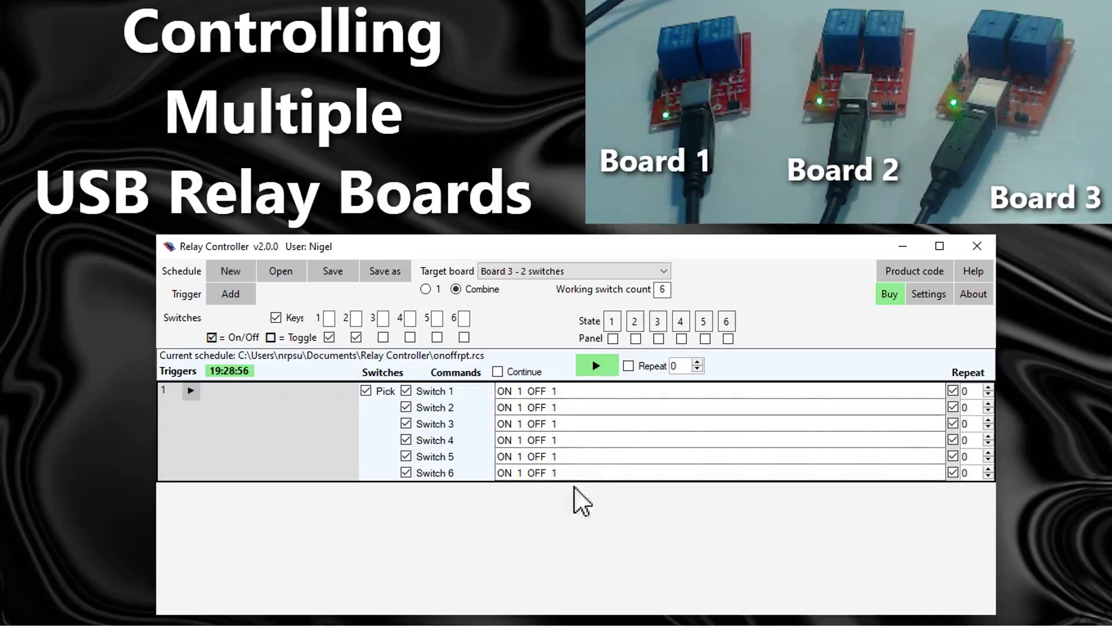
click(603, 366)
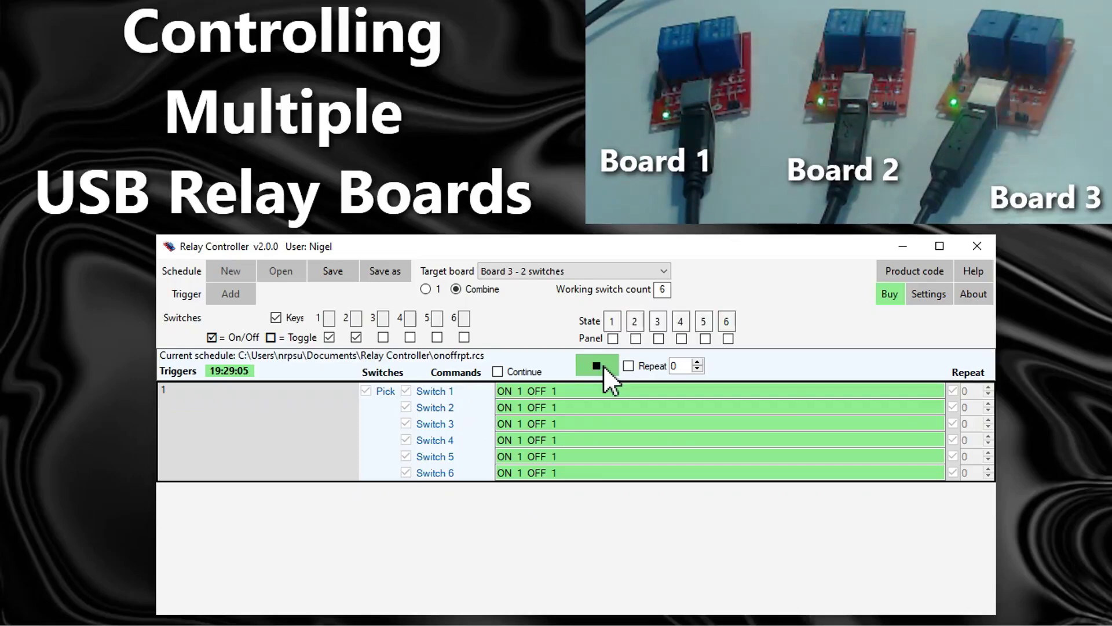
click(603, 365)
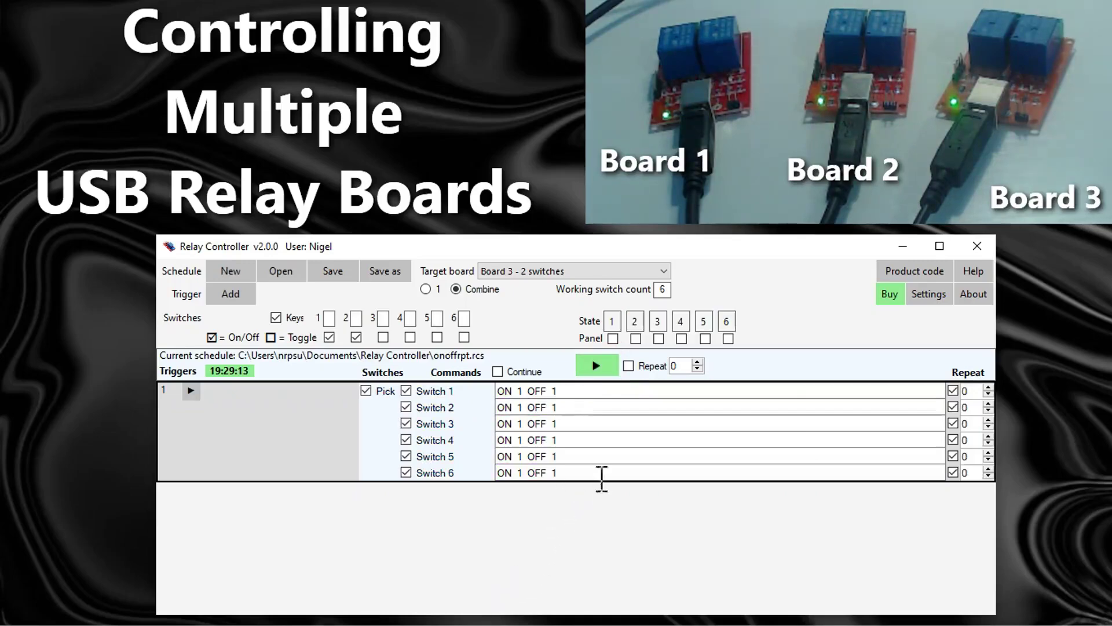
- Exclude Switches 2, 4 and 6 from the trigger, and run and stop the schedule with only the odd-numbered switches
click(406, 407)
click(405, 439)
click(405, 472)
click(604, 365)
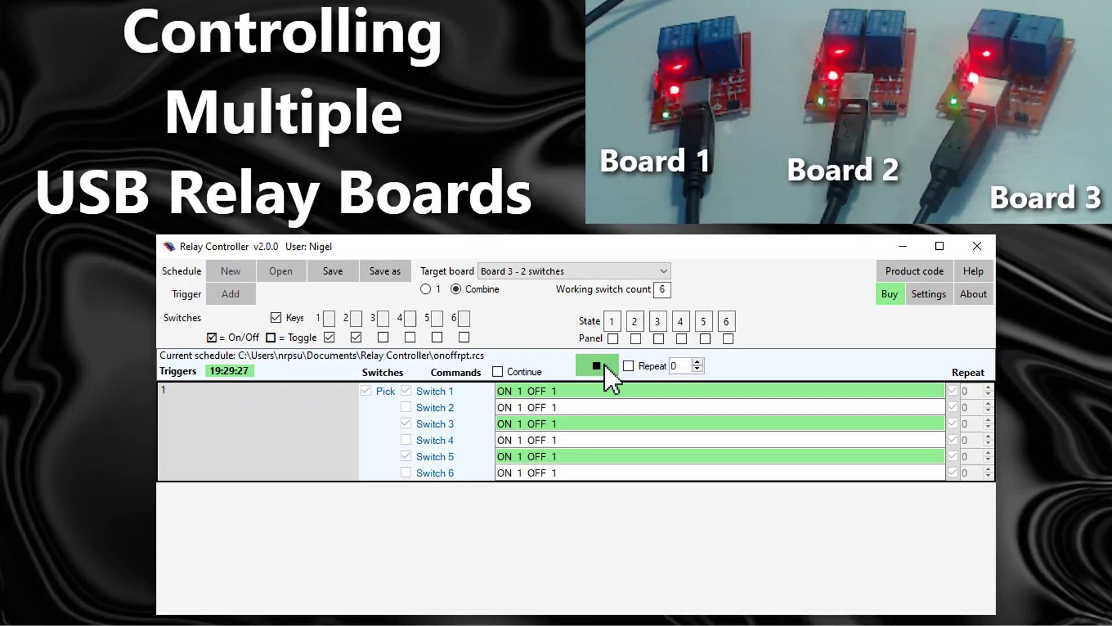
click(603, 364)
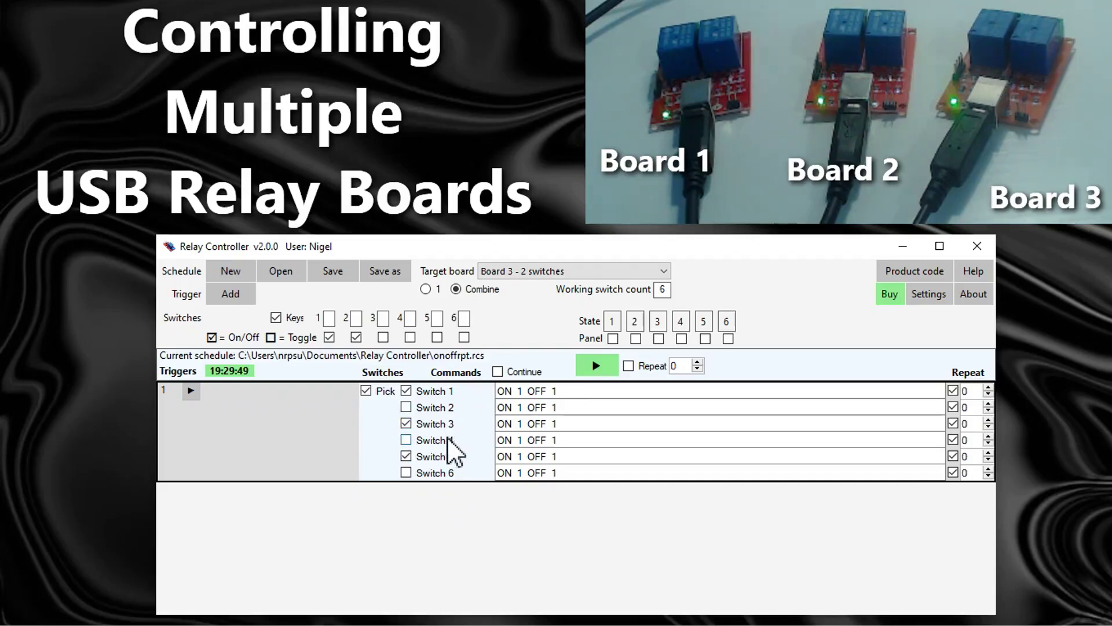
- Rename Switch 1 as "Board 1 Sw 1" and Switch 2 as "Board 1 Sw 2"
double_click(431, 391)
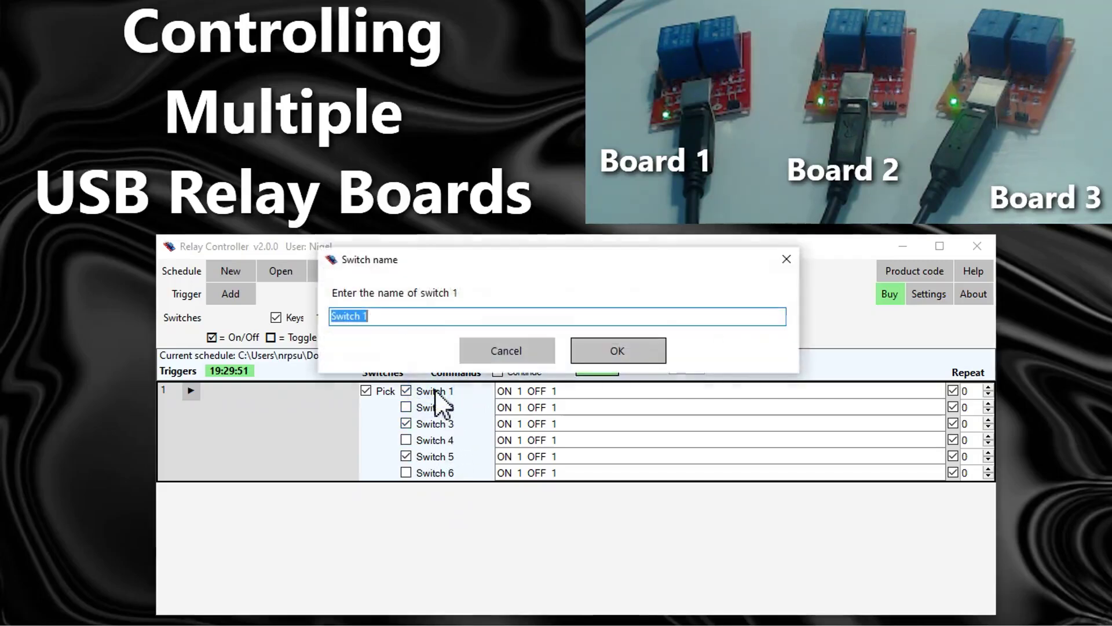
text(Board)
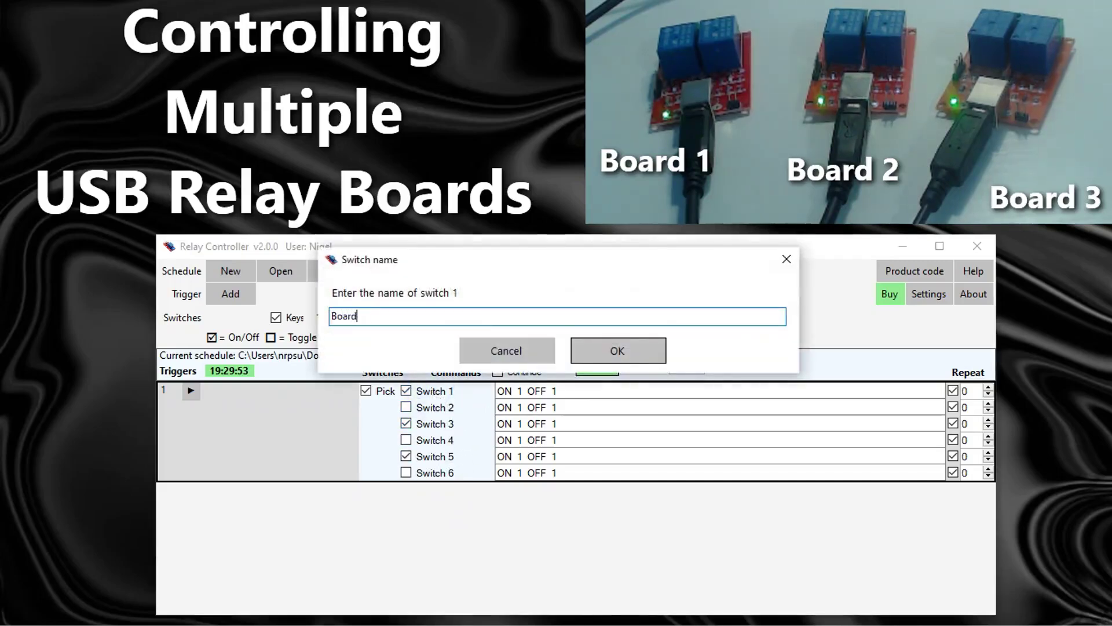
text( 1 Sw 1)
key(Return)
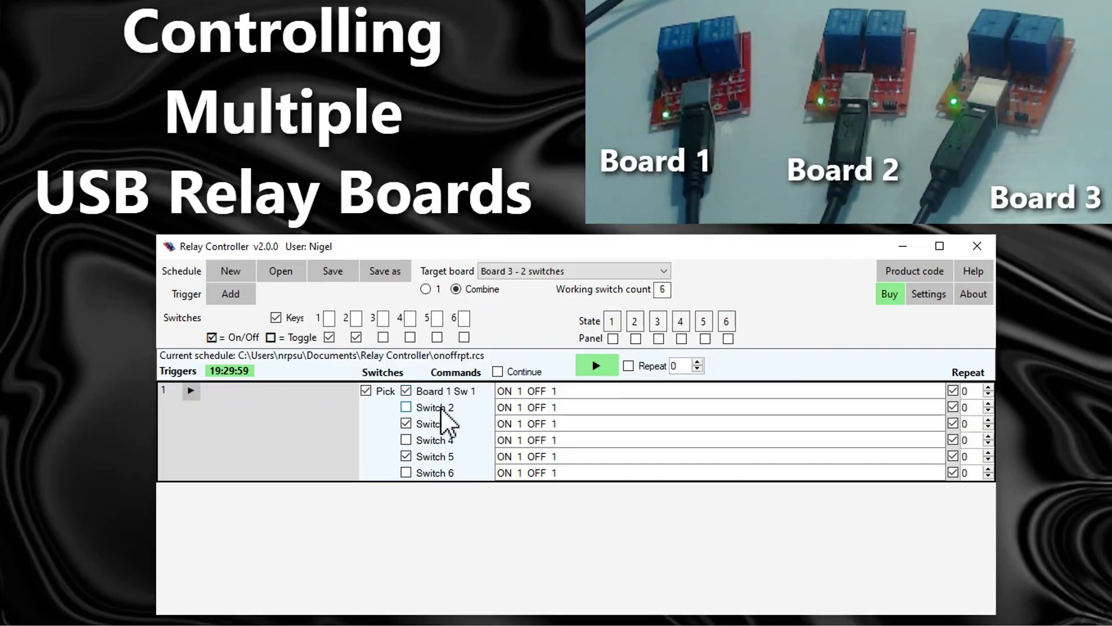
click(441, 408)
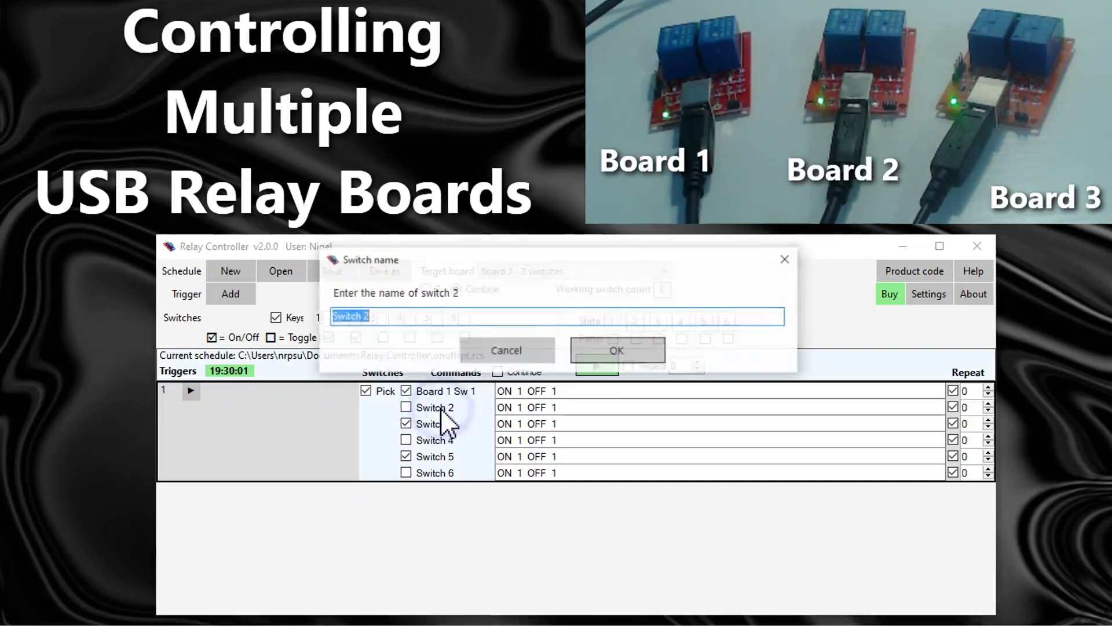
text(Board 1 Sw)
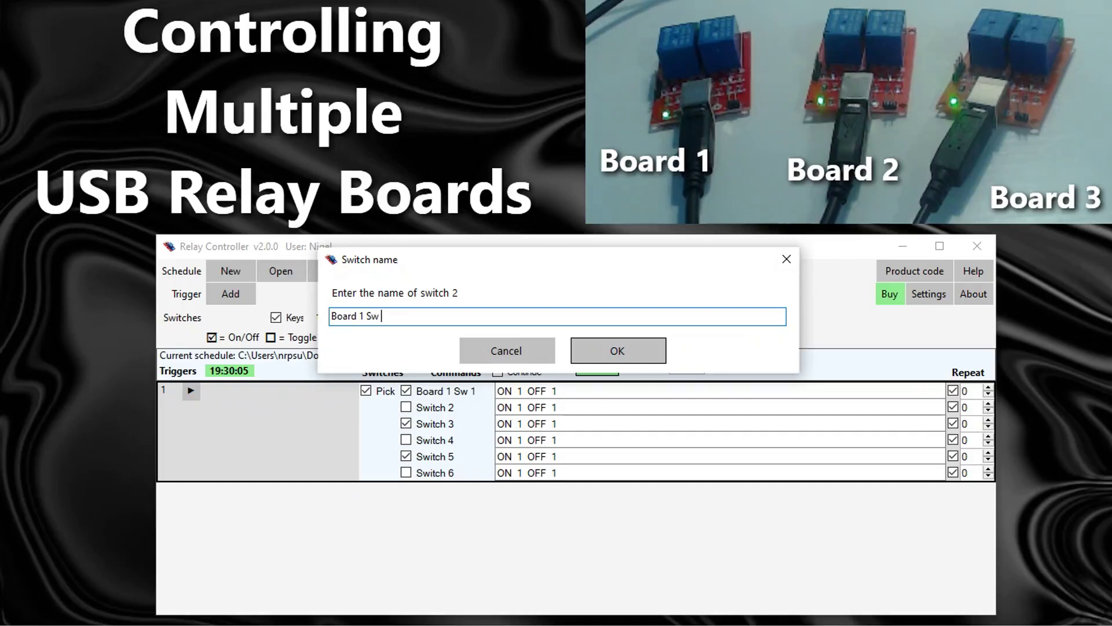
text( 2)
key(Return)
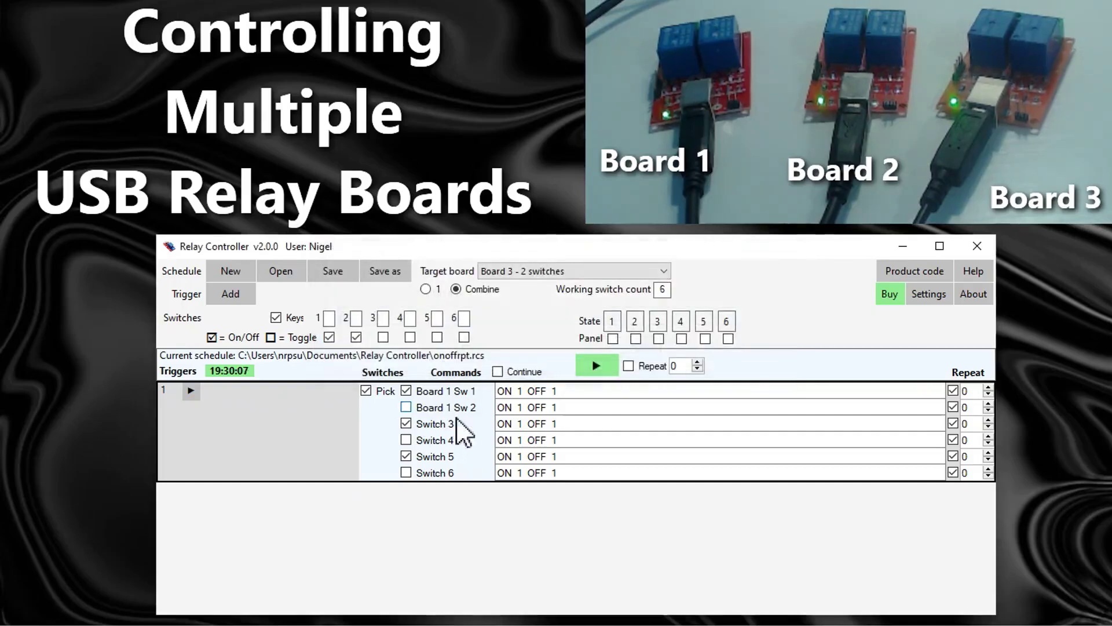
- Rename Switch 3 as "Board 2 Sw 1" and Switch 4 as "Board 2 Sw 2"
click(435, 424)
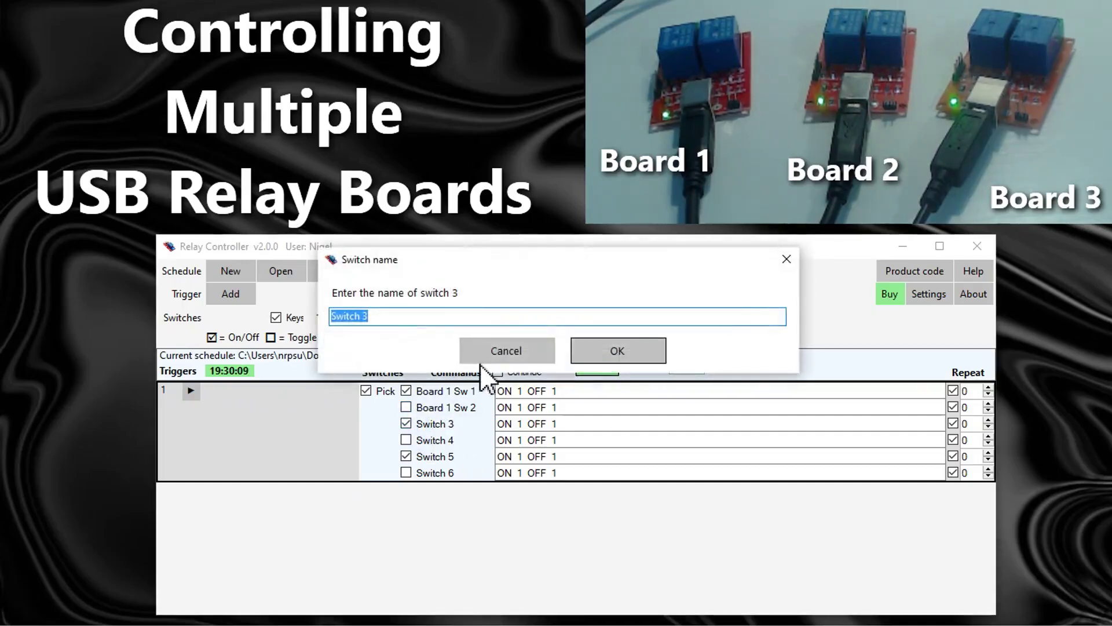
text(Board 2 Sw 1)
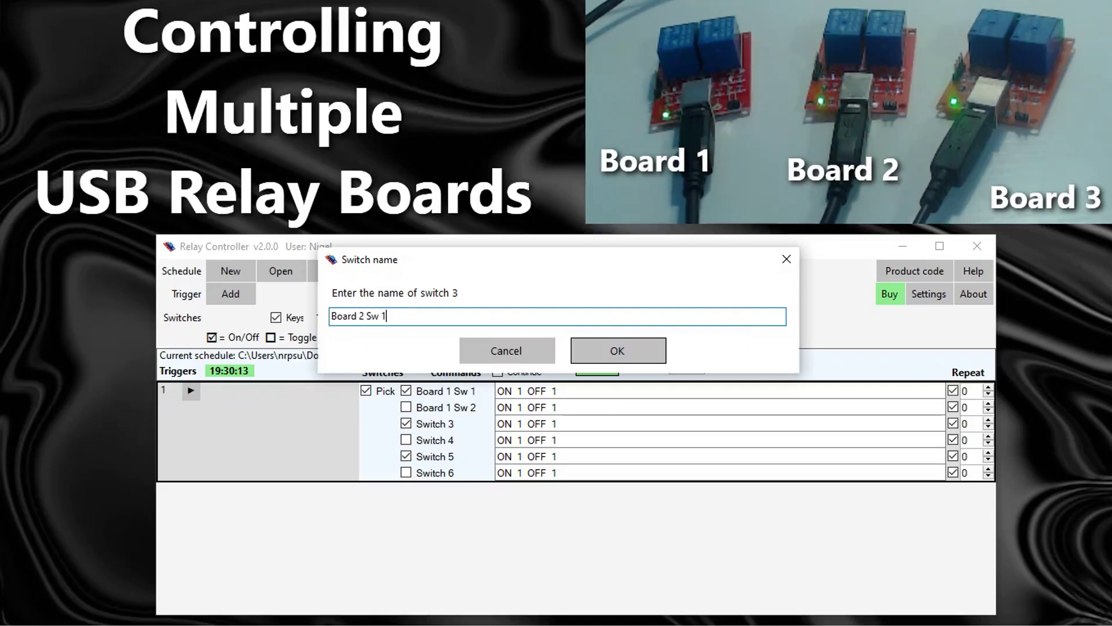
click(615, 348)
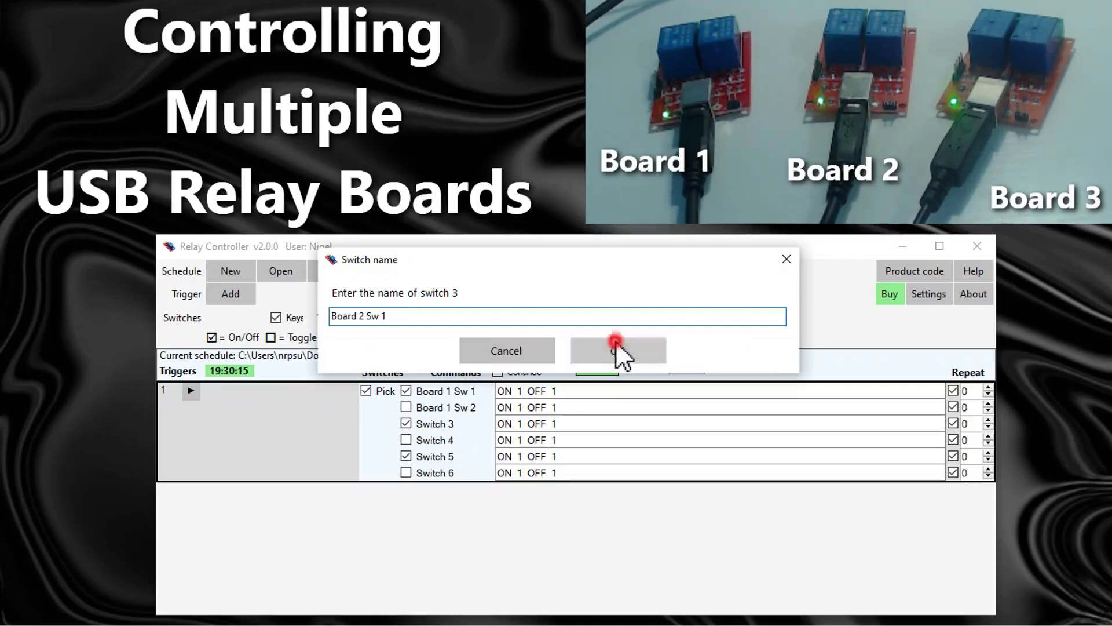
click(435, 441)
text(Board 2 S)
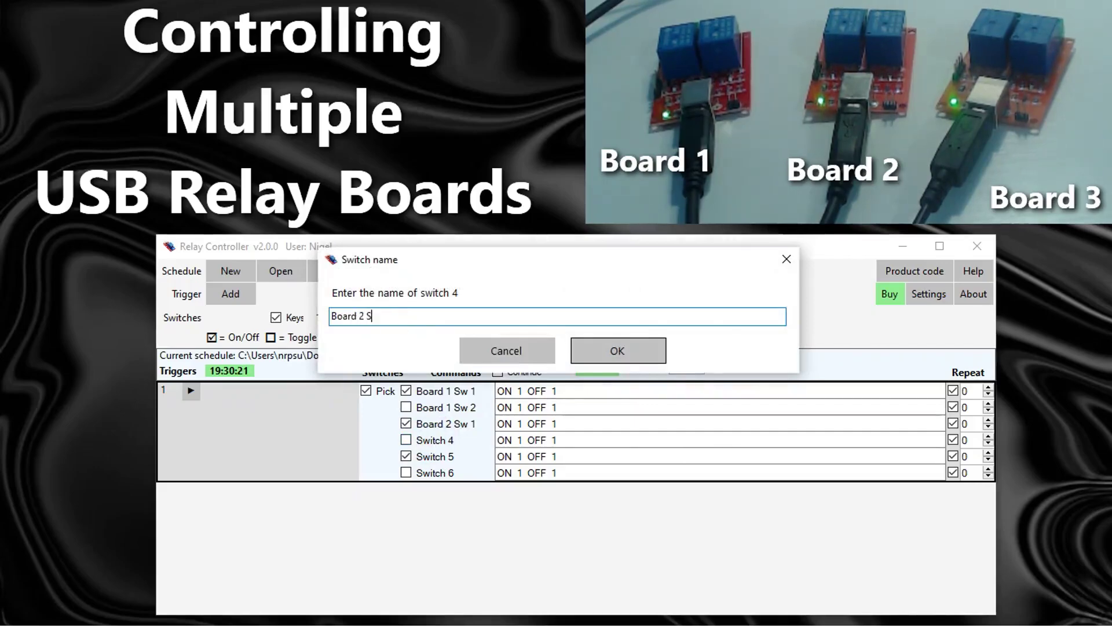
text(w 2)
key(Return)
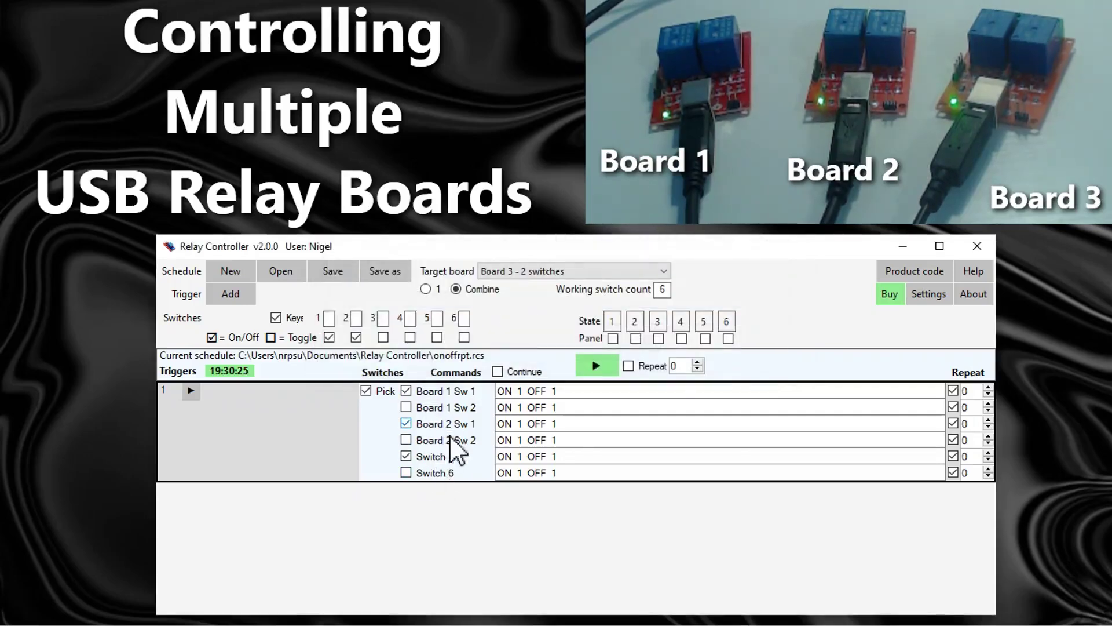
- Rename Switch 5 as "Board 3 Sw 1", and include Switch 6 in the trigger and rename it "Board 3 Sw 2"
double_click(438, 458)
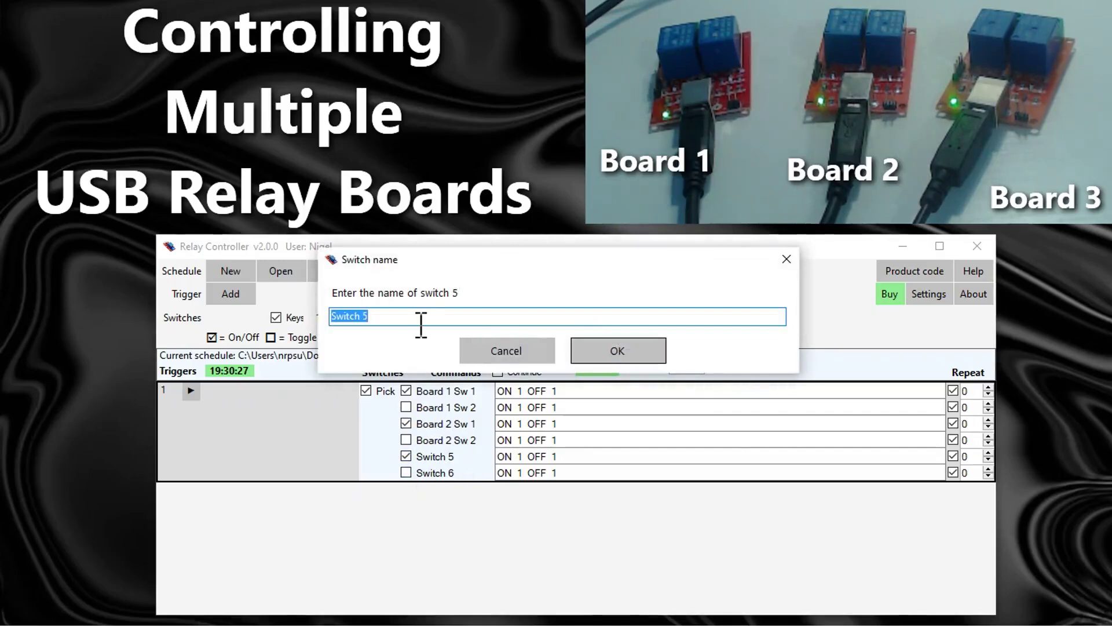
text(Board 3 Sw 1)
click(619, 352)
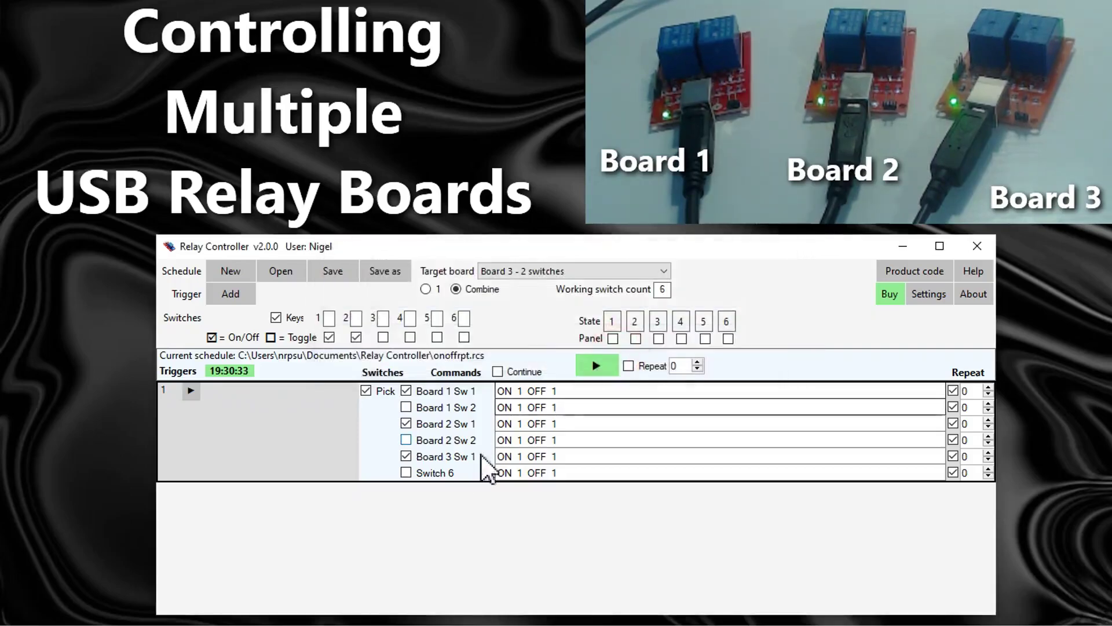
click(450, 472)
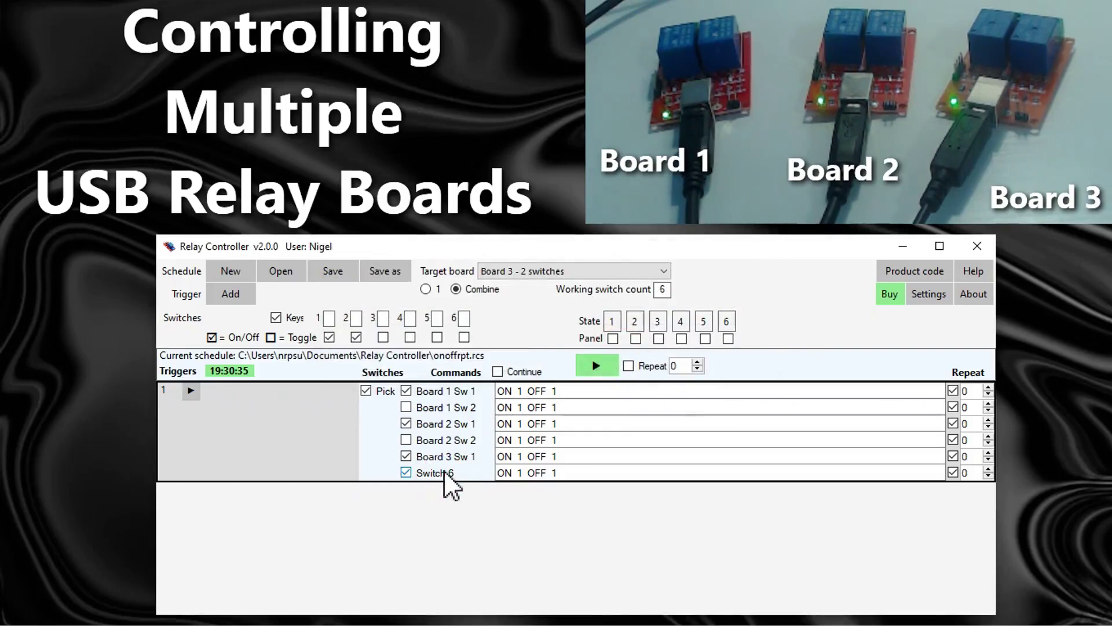
double_click(449, 472)
text(Board 3 Sw 2)
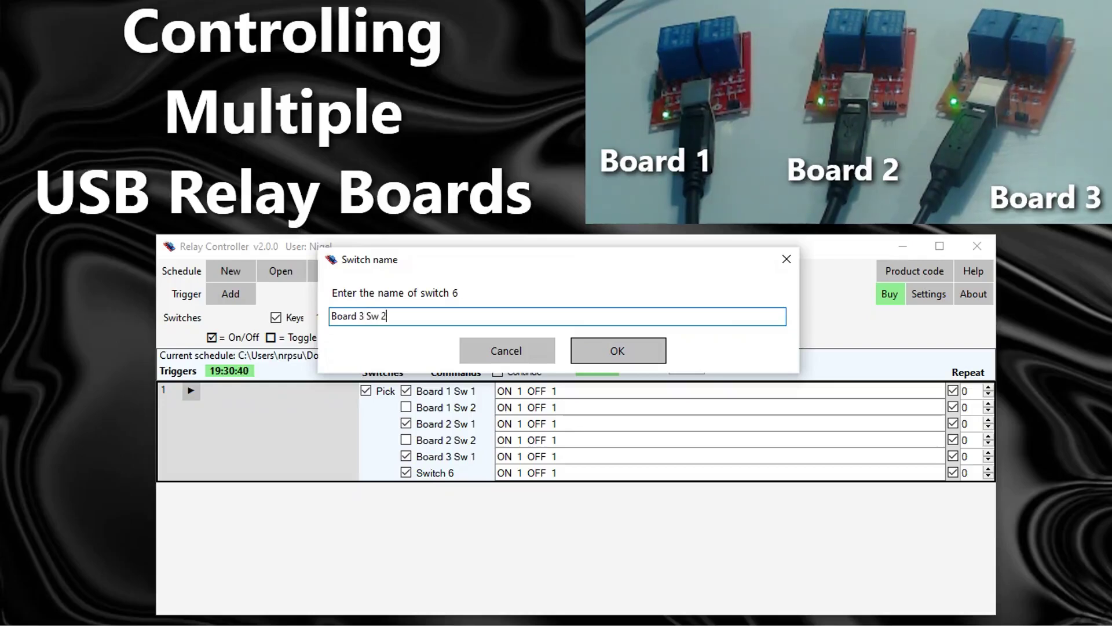
click(643, 356)
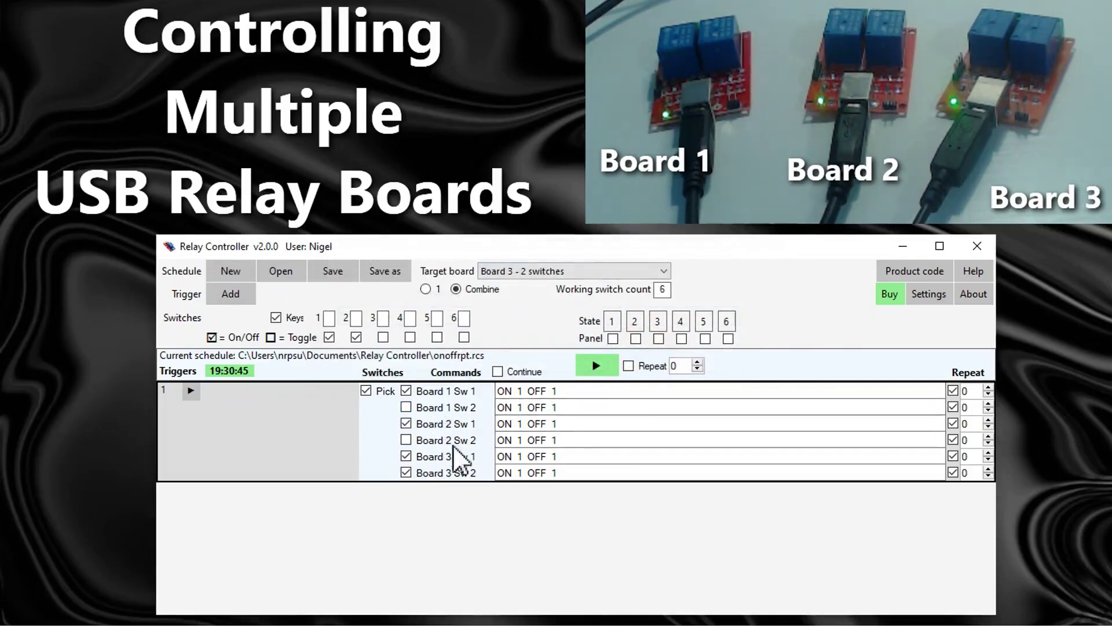
- Include Board 1 Sw 2 and Board 2 Sw 2 in the trigger again, and run and stop the schedule with all six switches
click(510, 271)
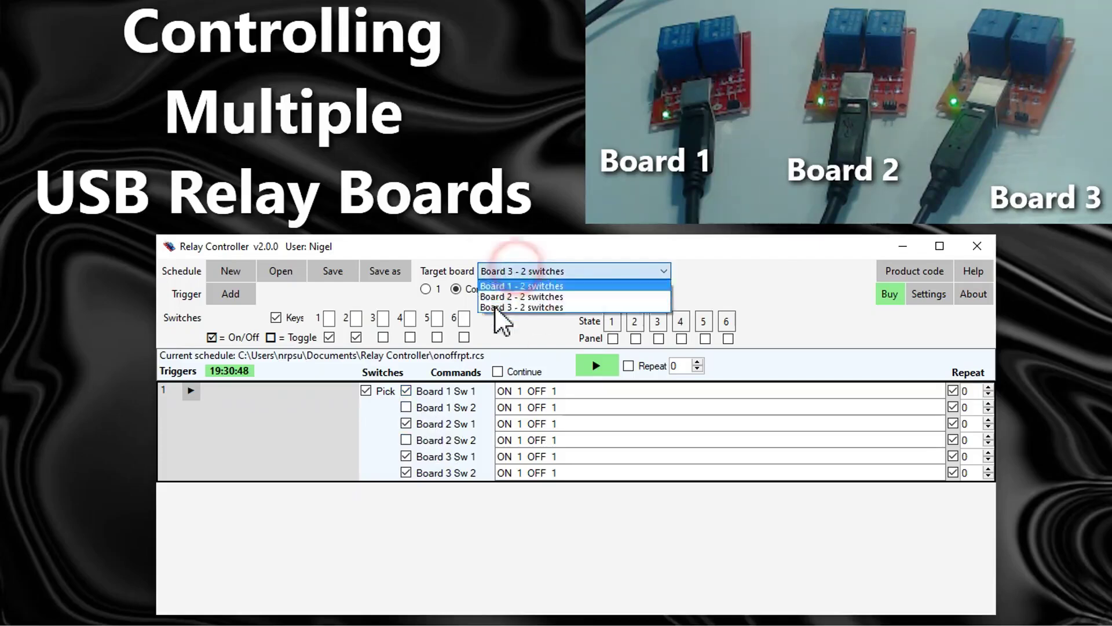
click(728, 278)
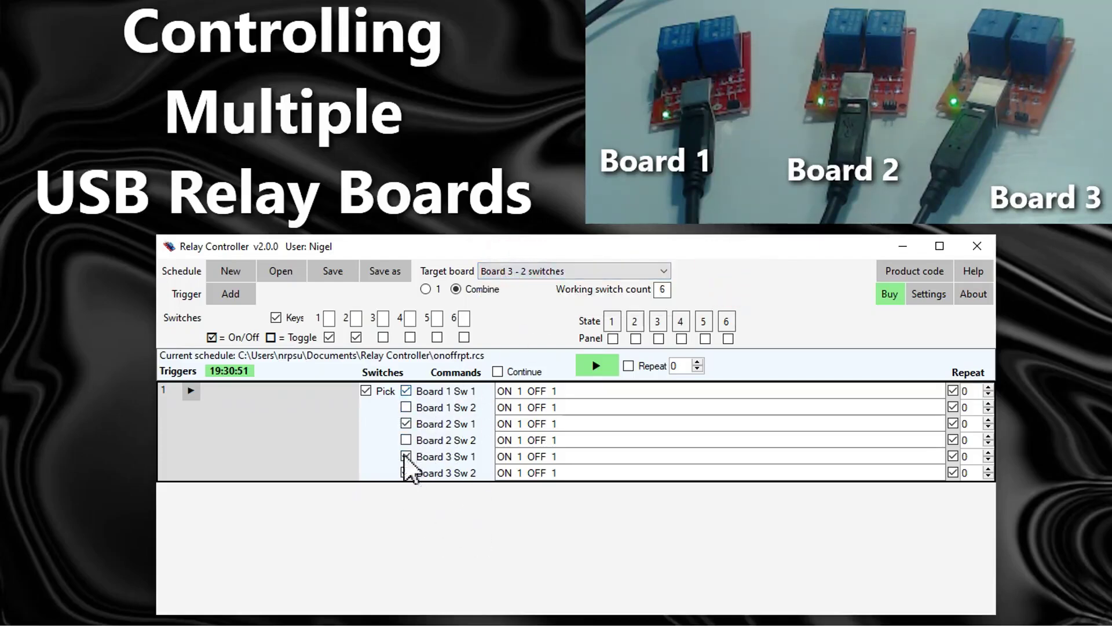
click(406, 407)
click(406, 440)
click(606, 367)
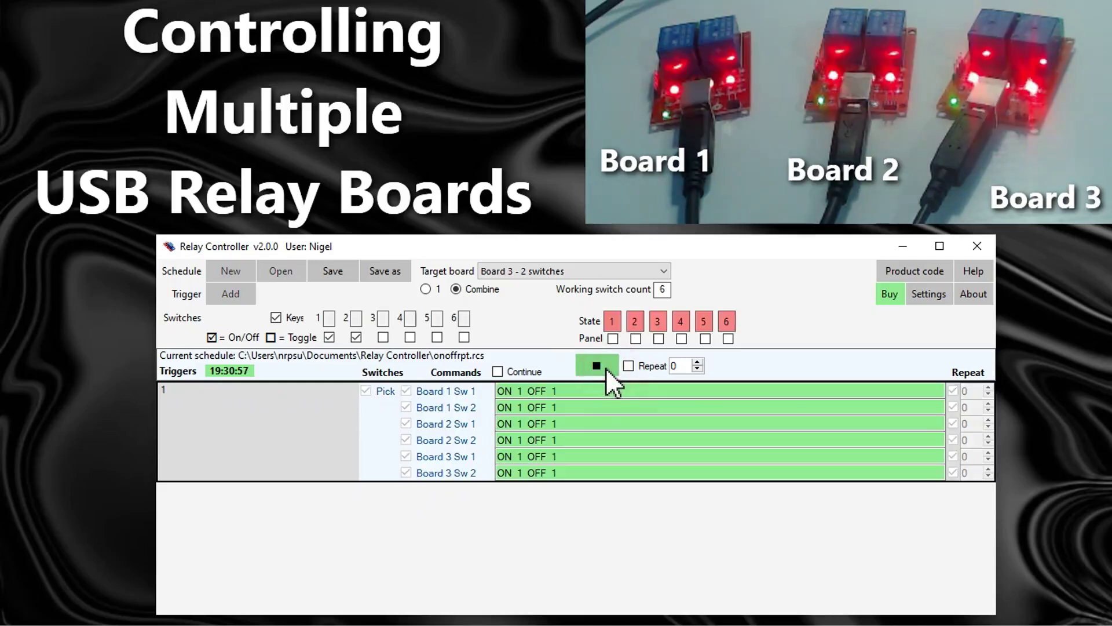
click(607, 369)
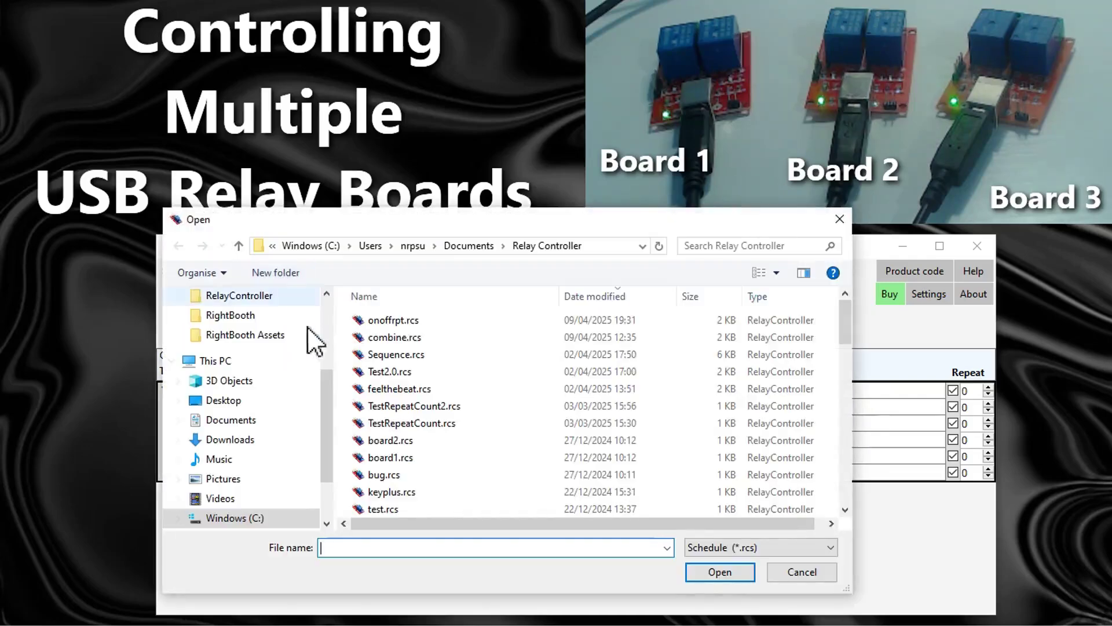
- Open the schedule Sequence.rcs, and run it on the combined boards and stop it
click(403, 357)
click(718, 573)
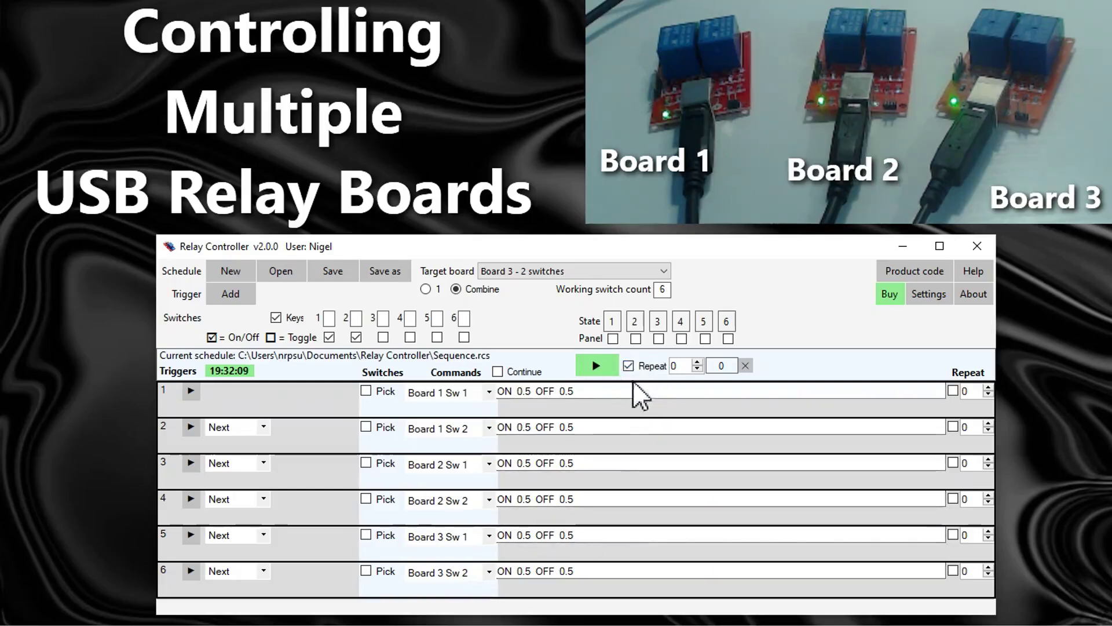
click(602, 369)
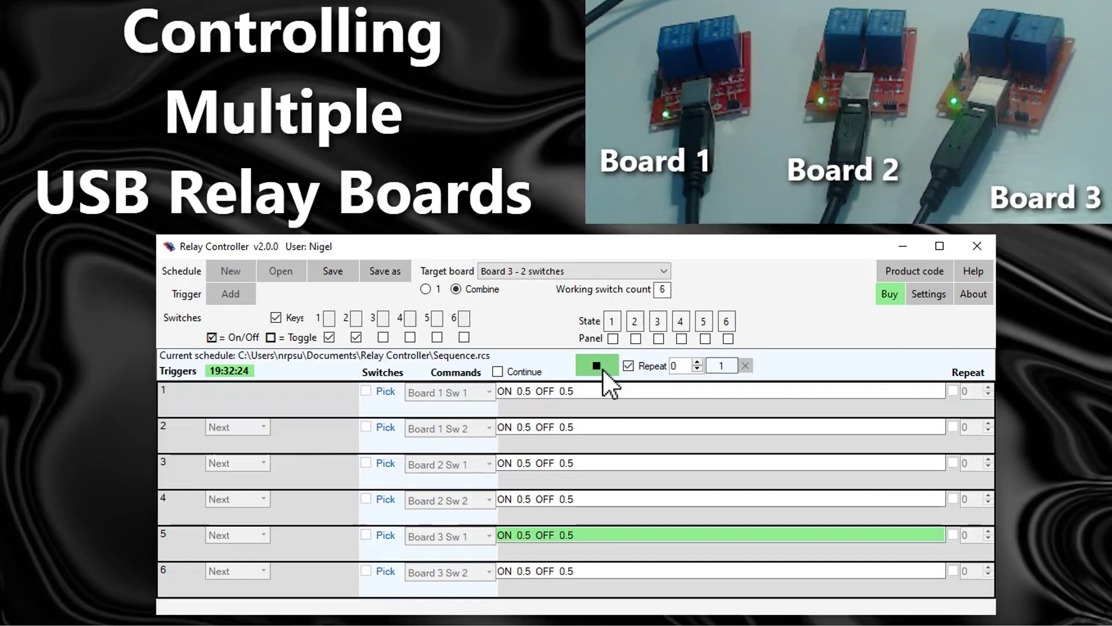
click(602, 371)
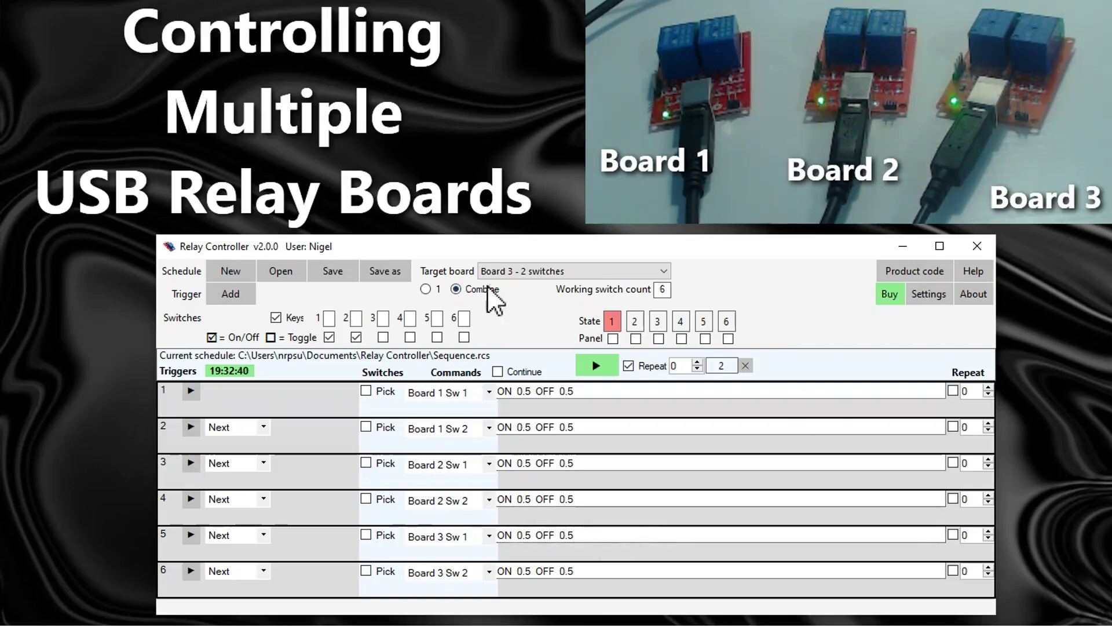
- Open the schedule feelthebeat.rcs, and run it on the combined boards and stop it
click(290, 272)
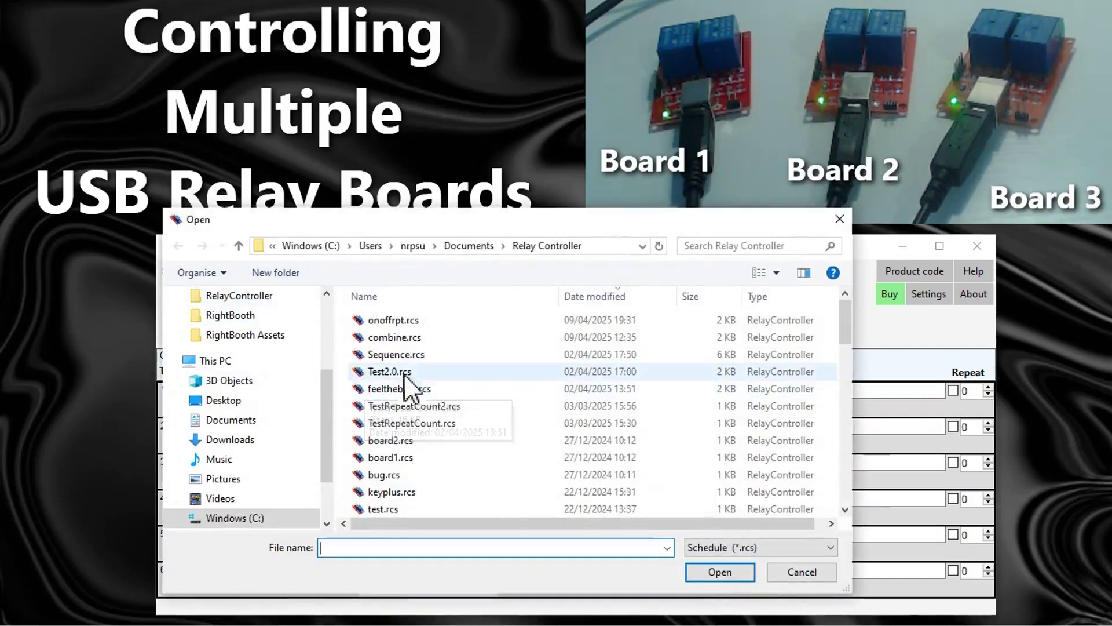
click(413, 389)
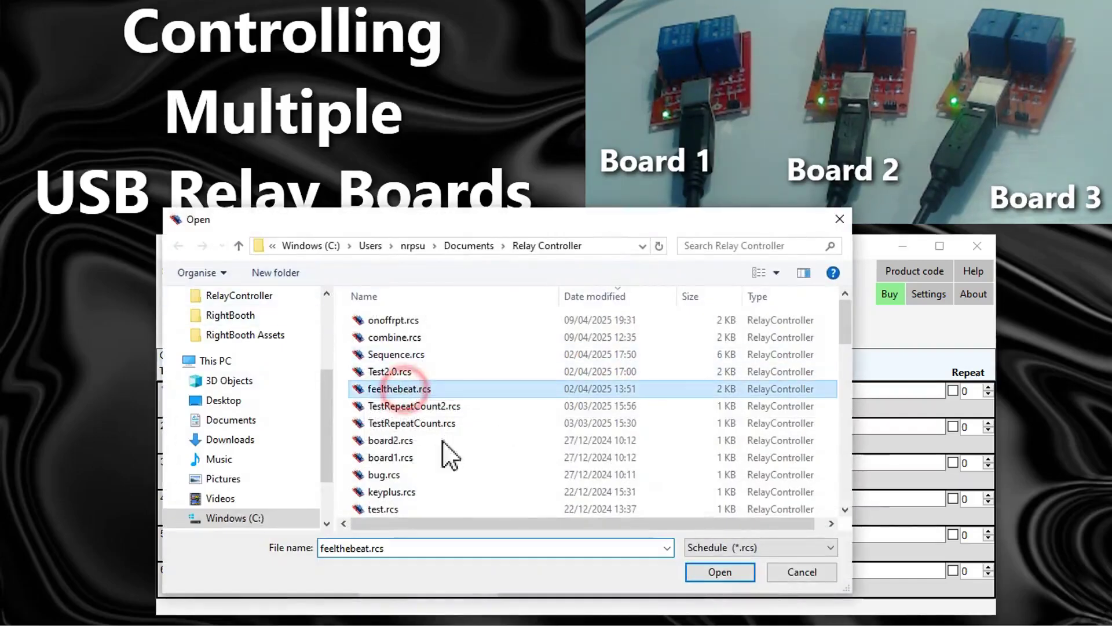
click(692, 571)
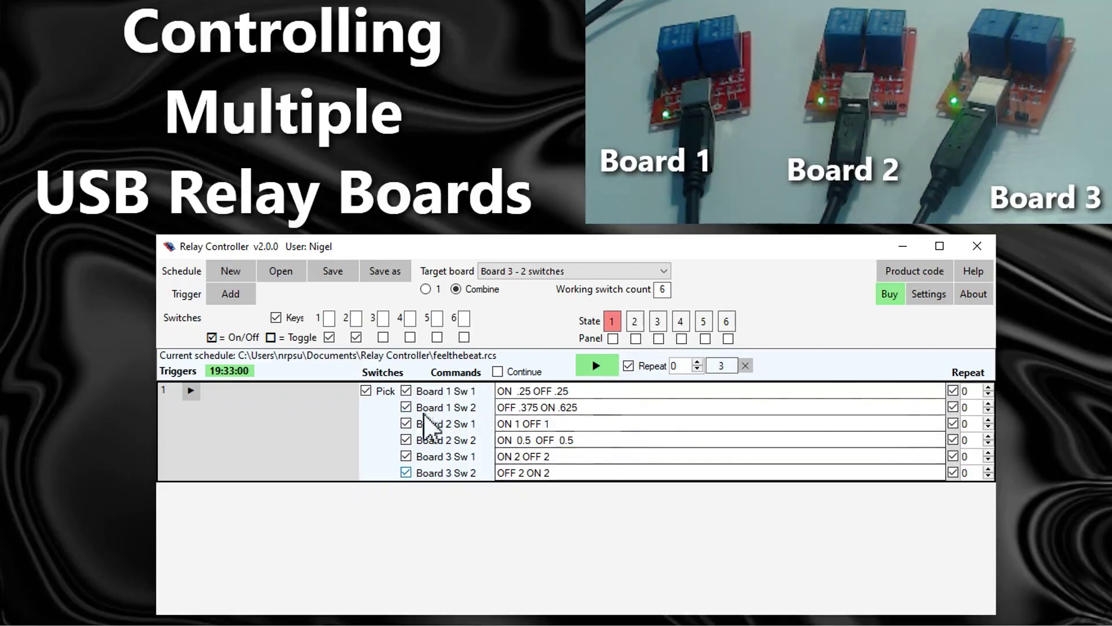
click(601, 367)
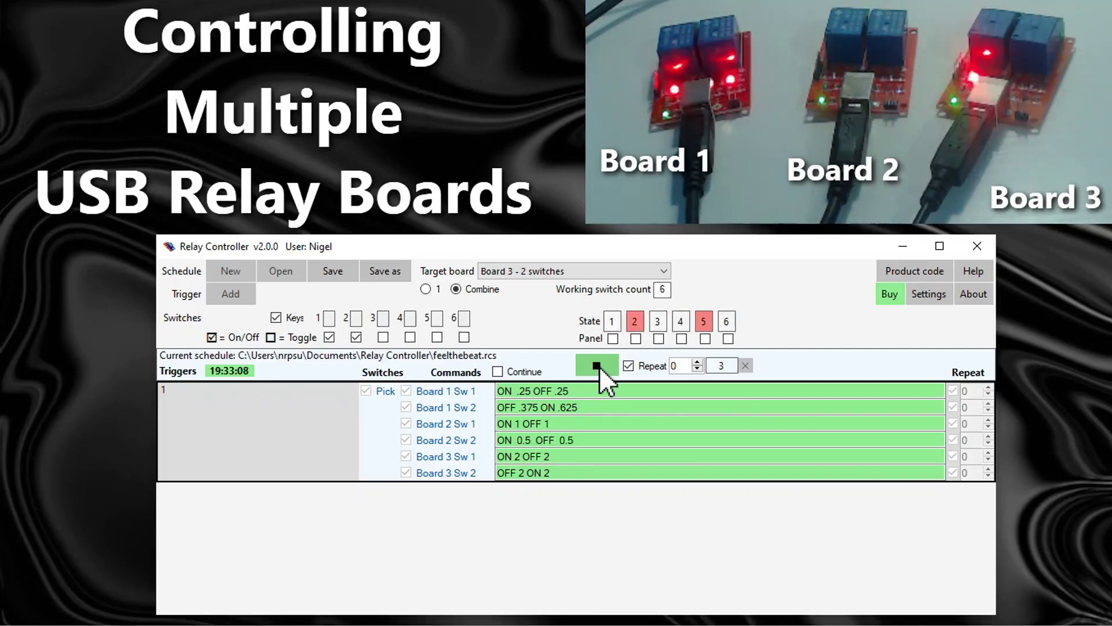
click(598, 366)
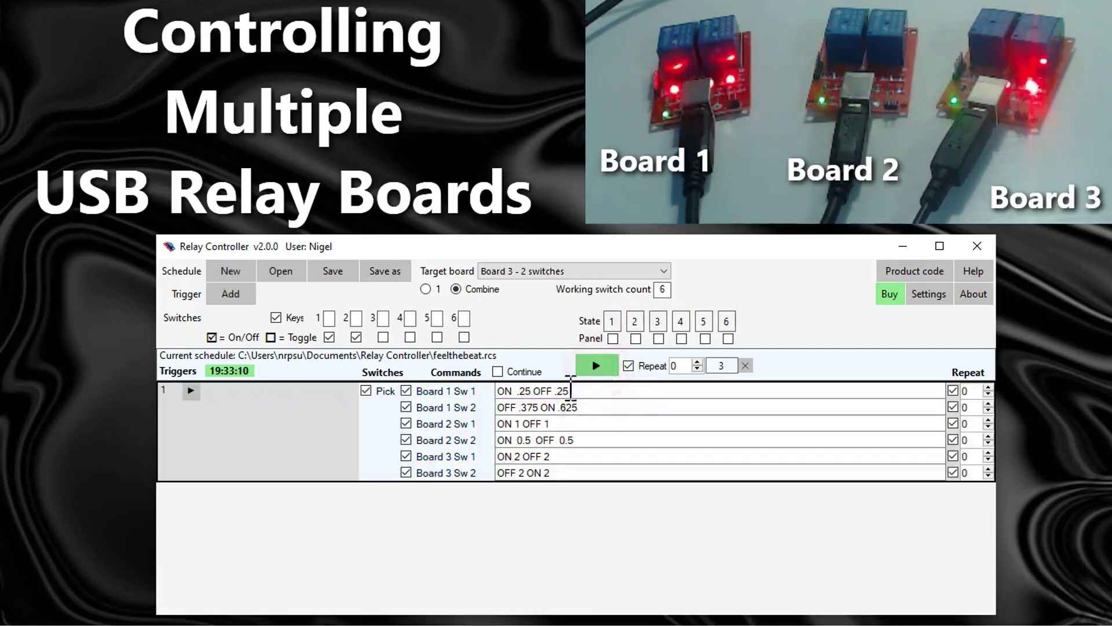